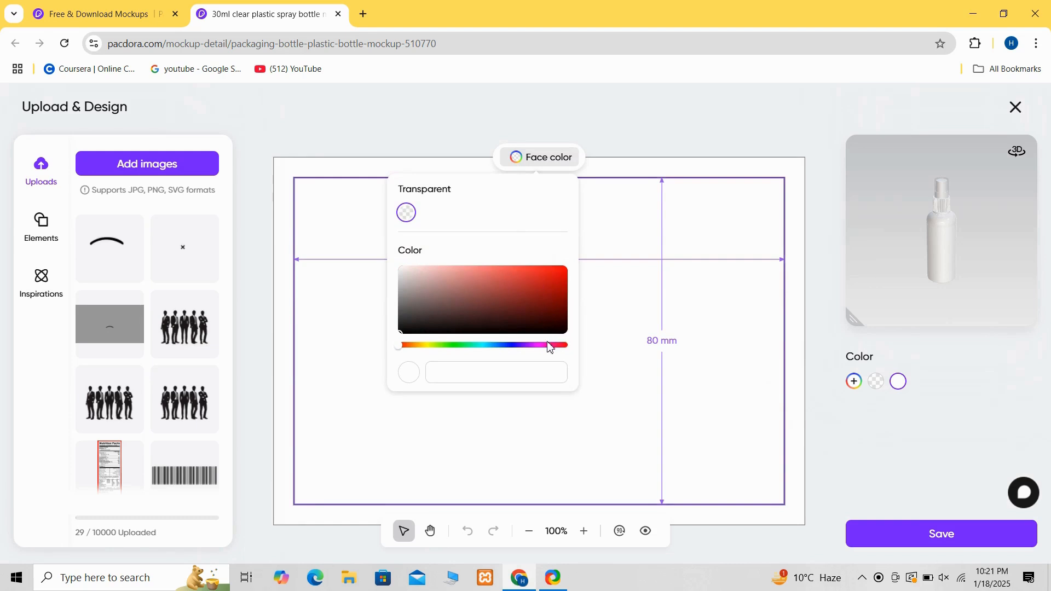
# Fill the label face with a very light pink, picking a pale tint of a magenta hue.
pyautogui.click(545, 347)
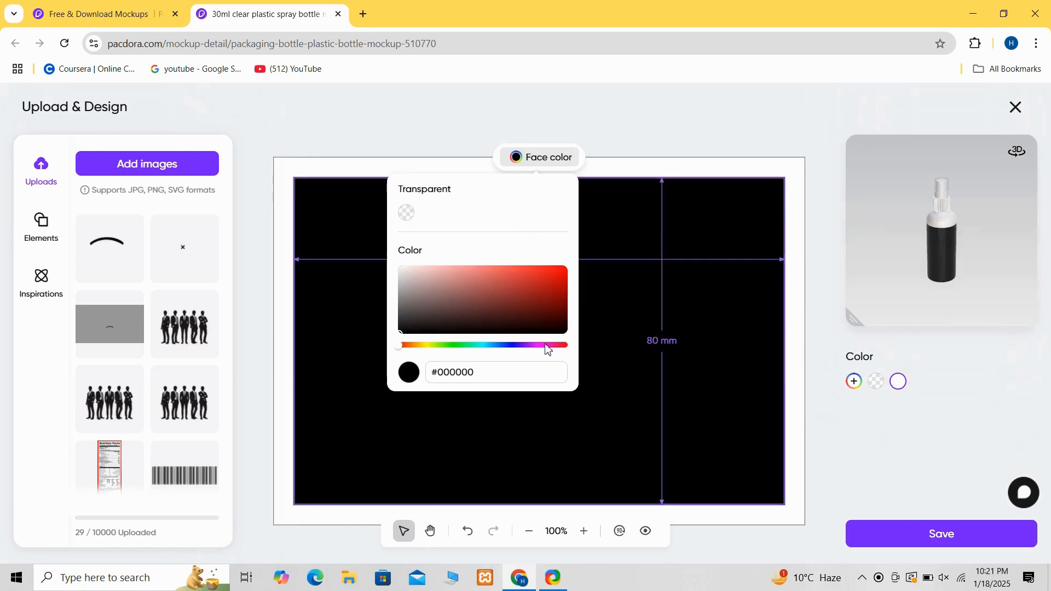
pyautogui.click(546, 346)
pyautogui.click(560, 270)
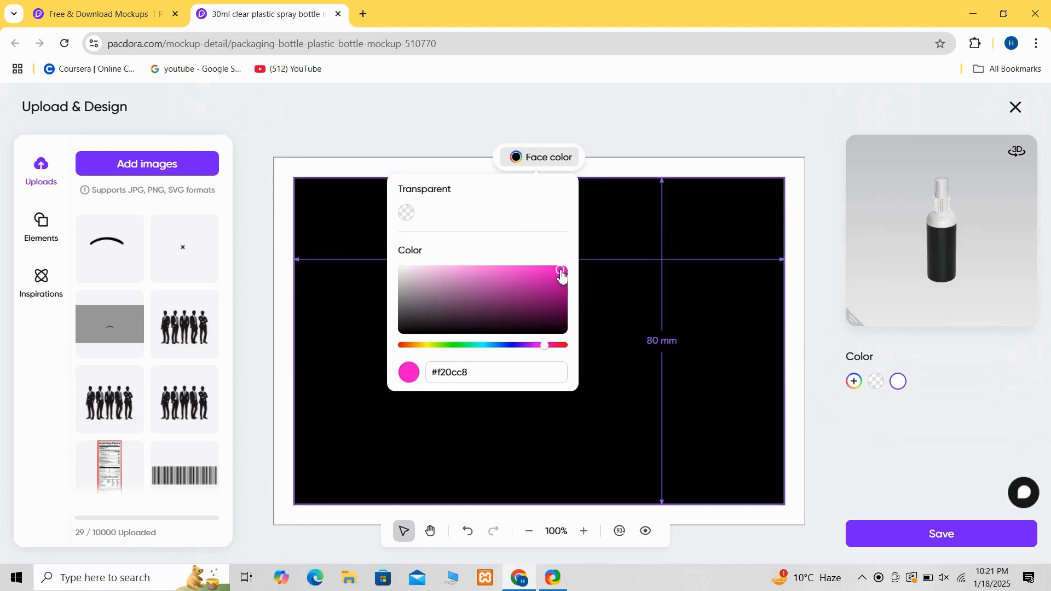
pyautogui.moveTo(567, 269); pyautogui.dragTo(428, 269)
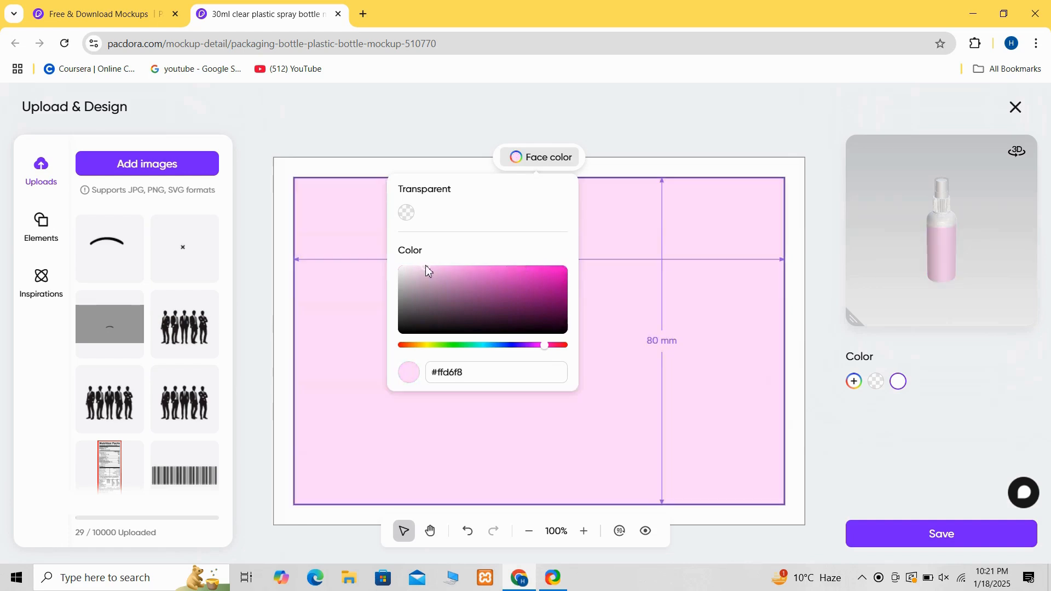
pyautogui.click(385, 364)
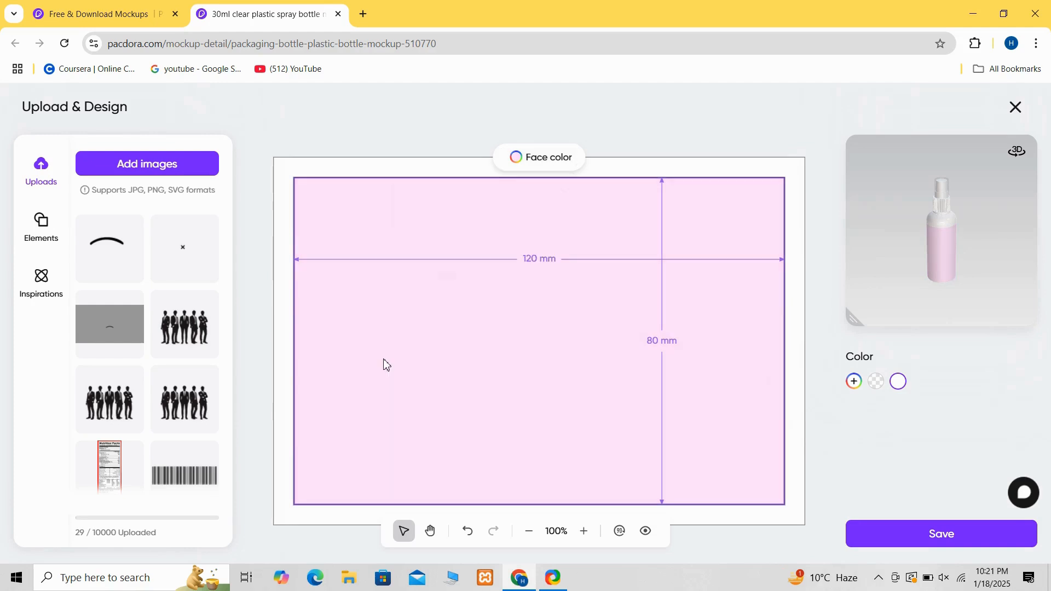
# Add a text element to the label and replace its placeholder with "Cosmetic".
pyautogui.click(42, 239)
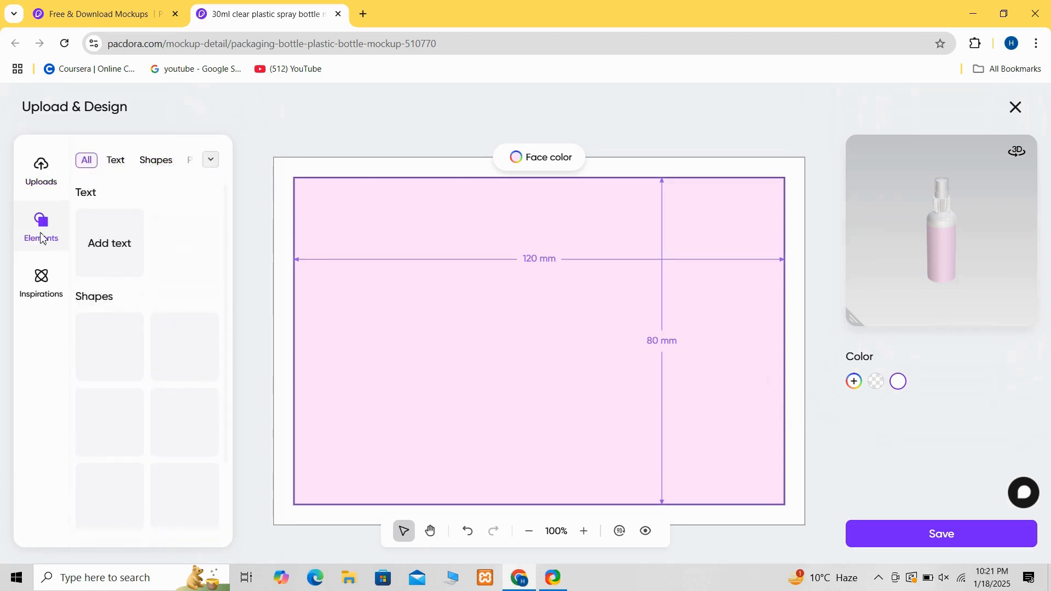
pyautogui.click(116, 239)
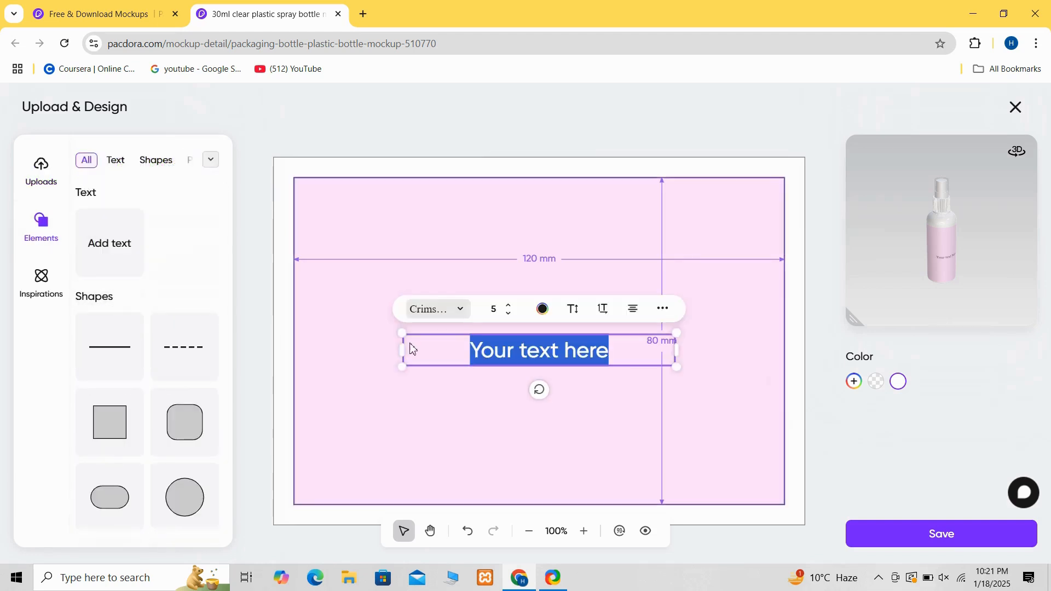
pyautogui.click(610, 354)
pyautogui.press('BackSpace')
pyautogui.press('BackSpace')
pyautogui.press('BackSpace')
pyautogui.press('BackSpace')
pyautogui.press('BackSpace')
pyautogui.press('BackSpace')
pyautogui.press('BackSpace')
pyautogui.press('BackSpace')
pyautogui.press('BackSpace')
pyautogui.press('BackSpace')
pyautogui.press('BackSpace')
pyautogui.press('BackSpace')
pyautogui.press('BackSpace')
pyautogui.press('BackSpace')
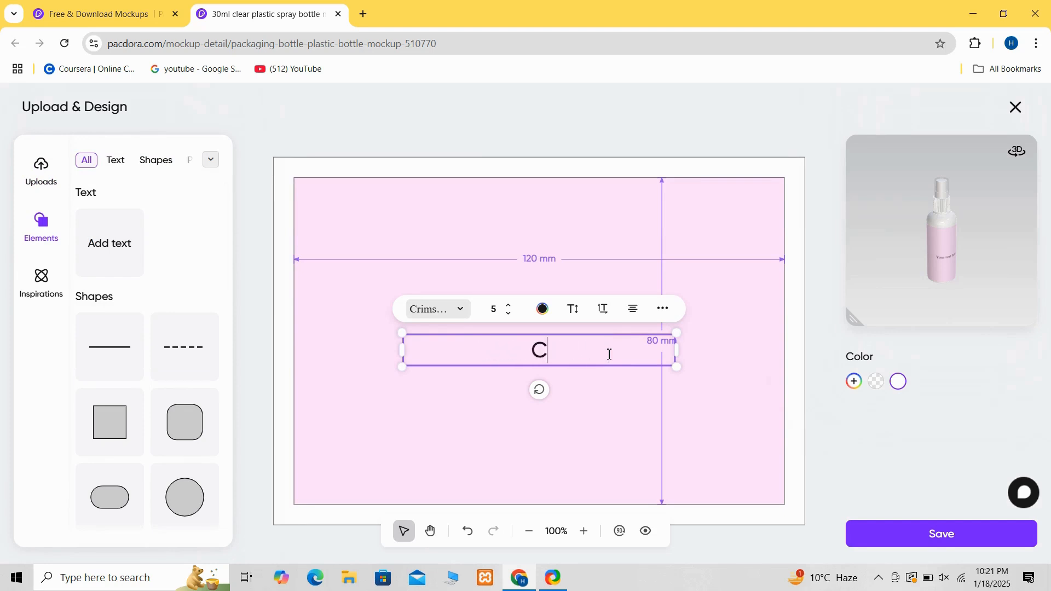
pyautogui.write('Cosmetic')
pyautogui.click(608, 410)
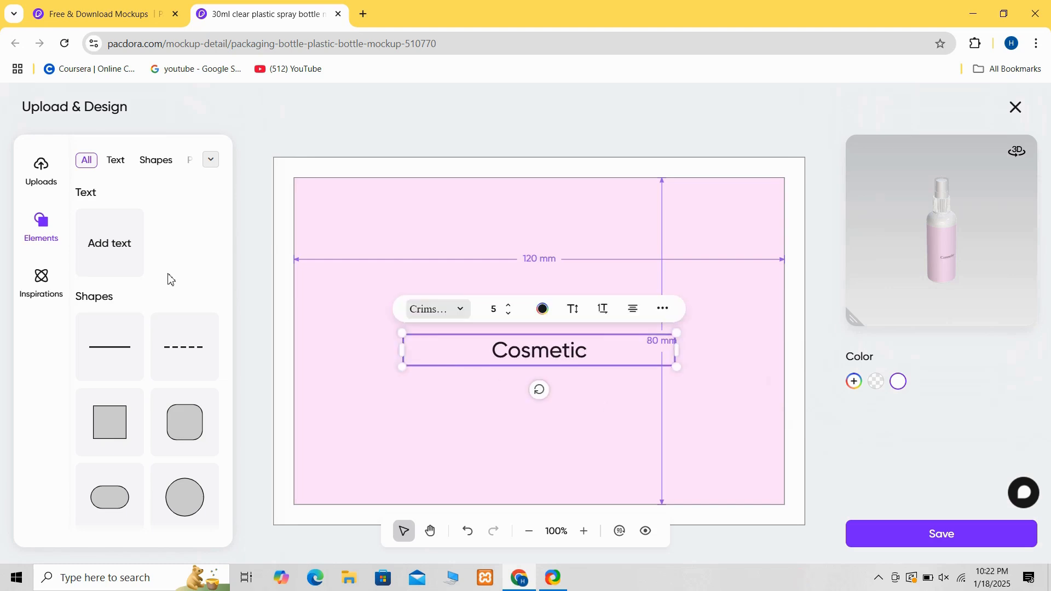
# Add a second text element directly below "Cosmetic" and make it read "MOCK-UP".
pyautogui.click(126, 255)
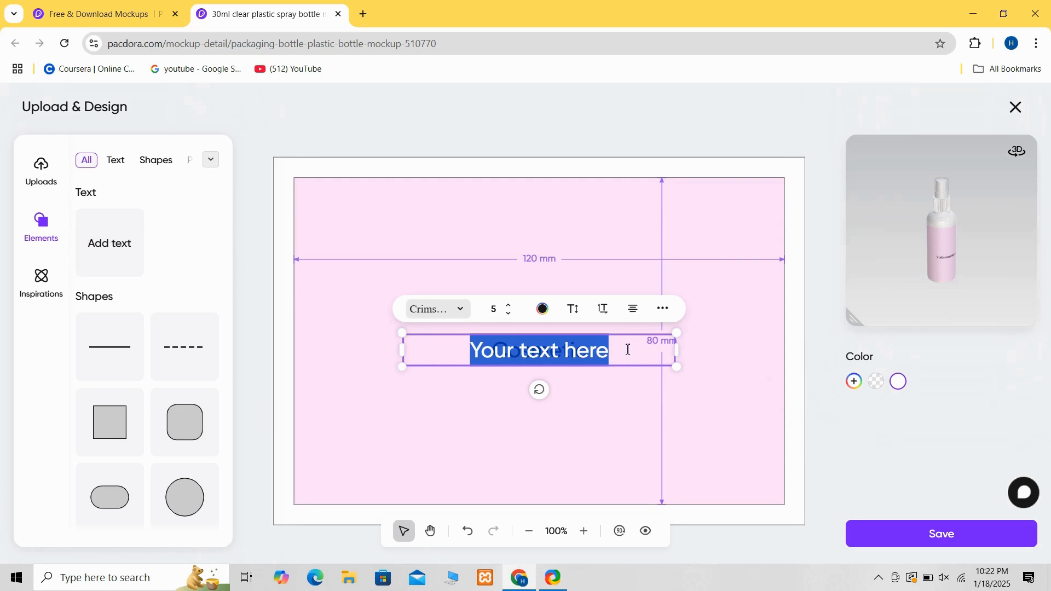
pyautogui.click(616, 439)
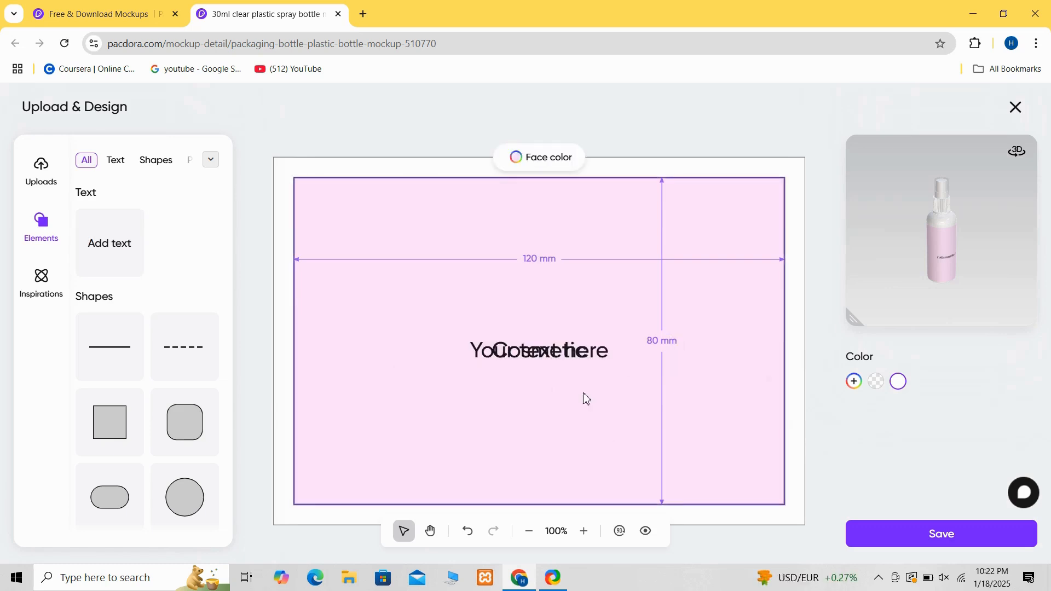
pyautogui.click(557, 355)
pyautogui.moveTo(557, 357); pyautogui.dragTo(557, 386)
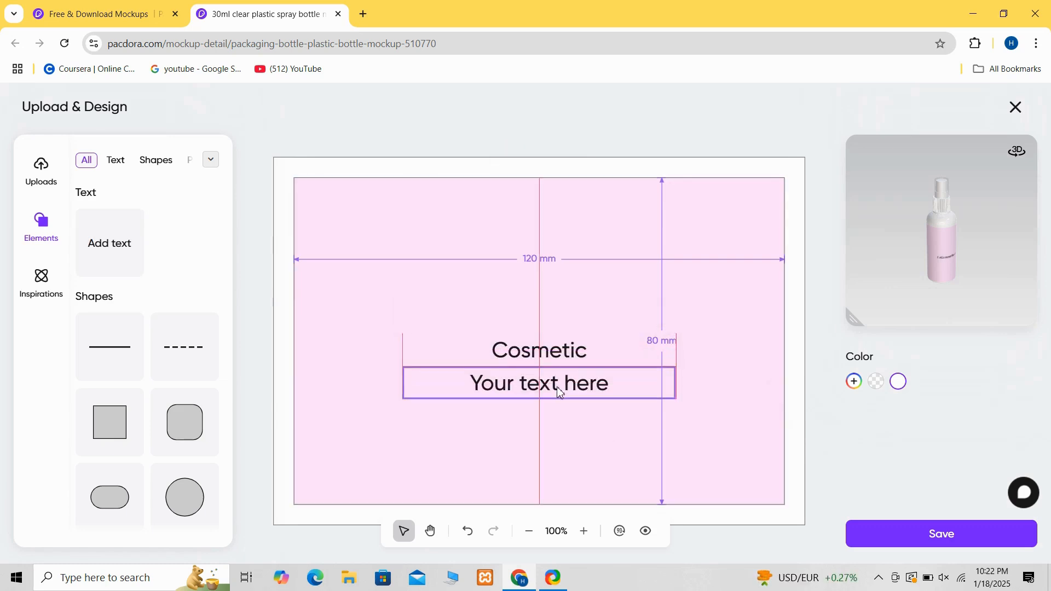
pyautogui.click(620, 385)
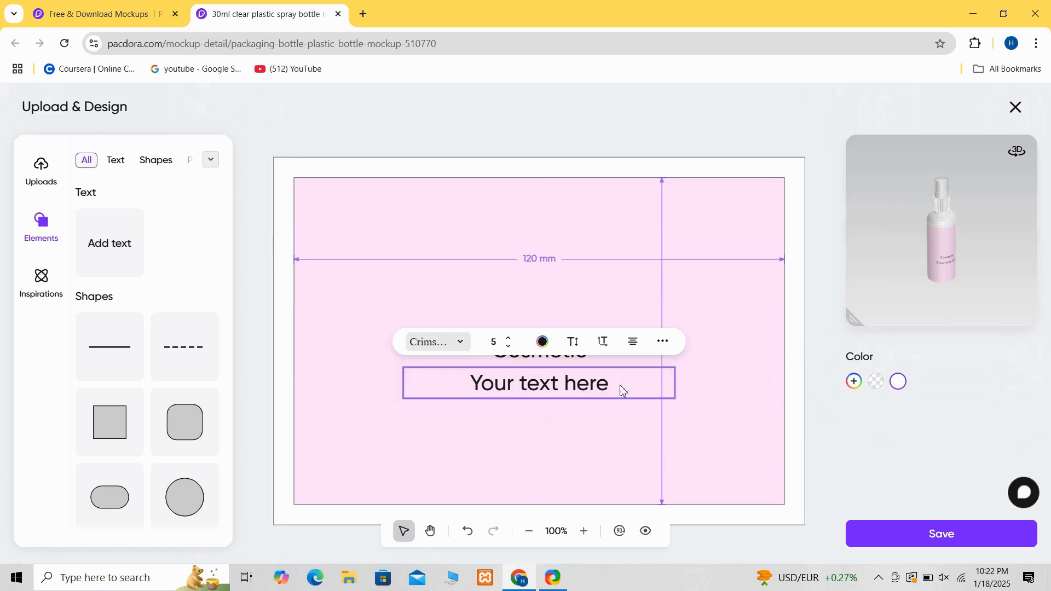
pyautogui.doubleClick(622, 388)
pyautogui.press('BackSpace')
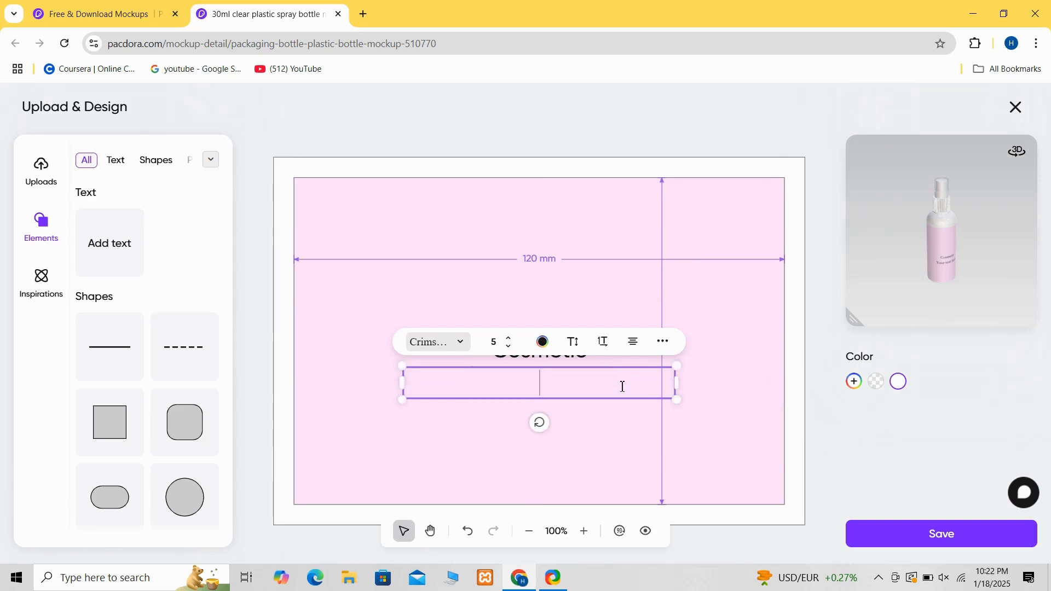
pyautogui.write('MOCK')
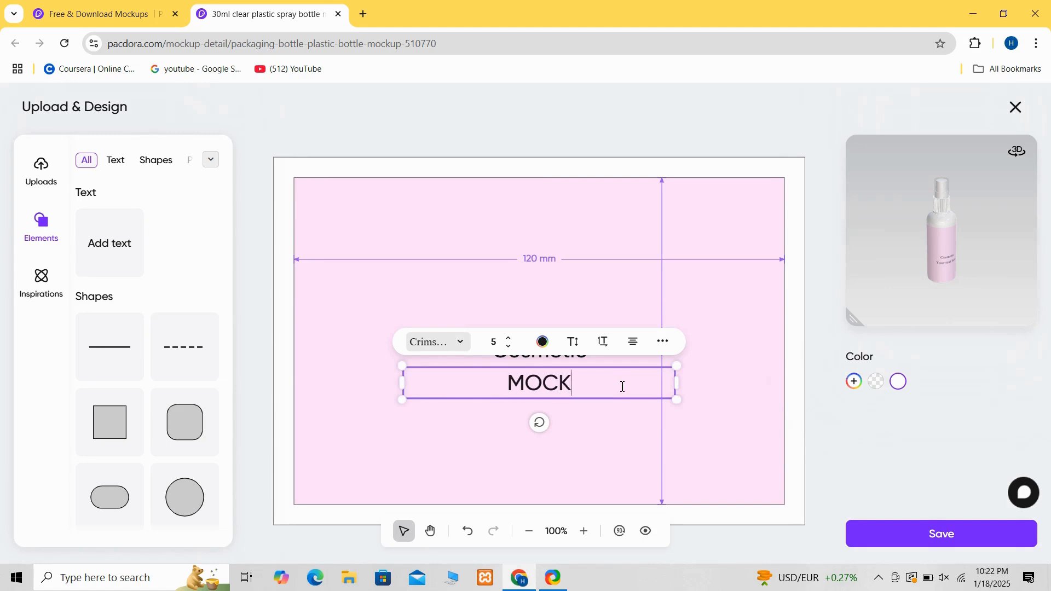
pyautogui.write('-UP')
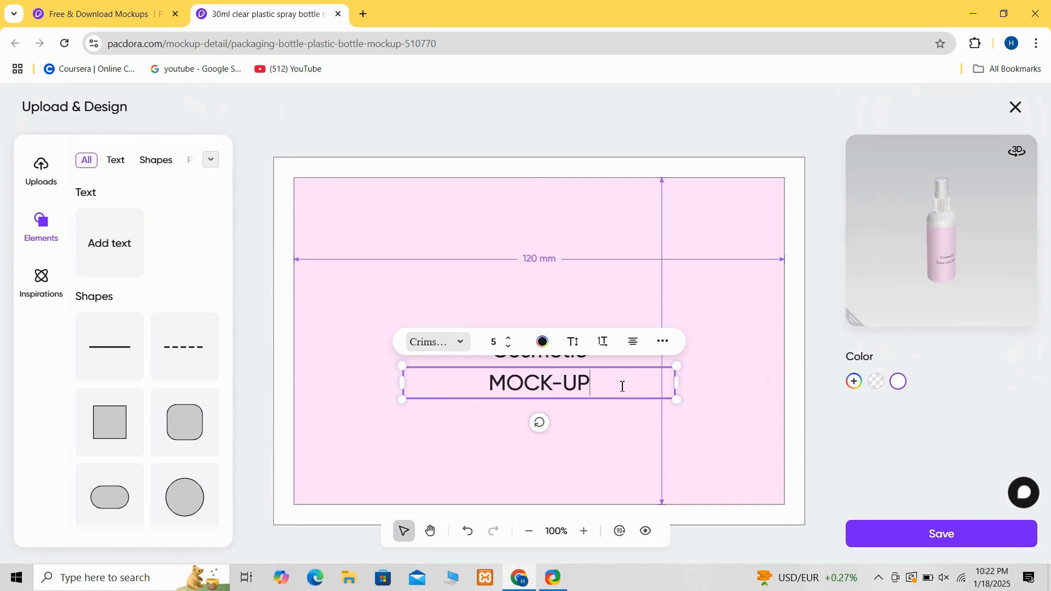
pyautogui.click(628, 452)
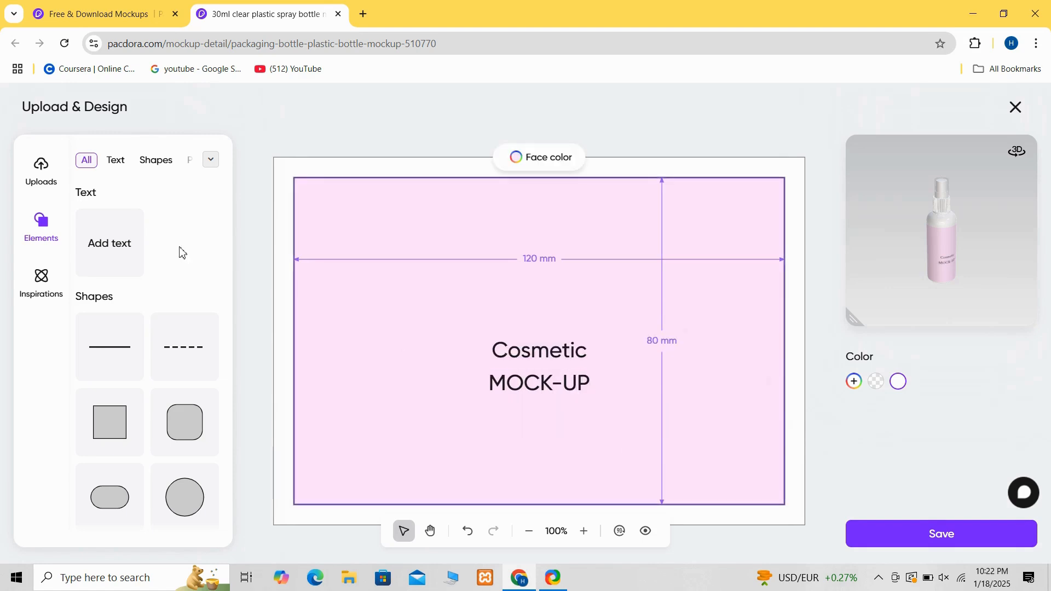
# Add a third text element reading "(Spray)" and place it below "MOCK-UP".
pyautogui.click(120, 248)
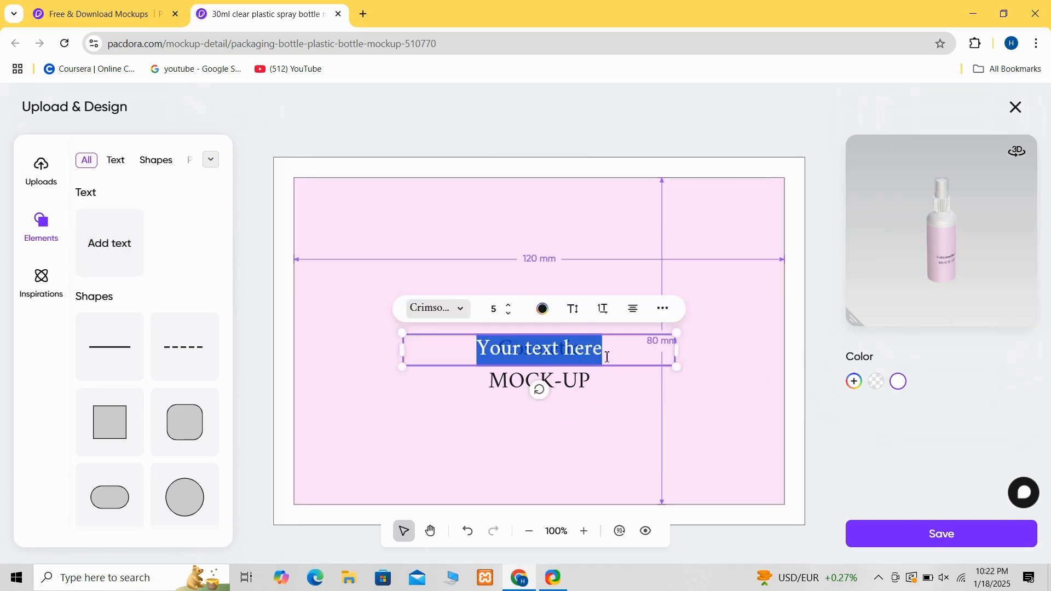
pyautogui.write('Cosmetic')
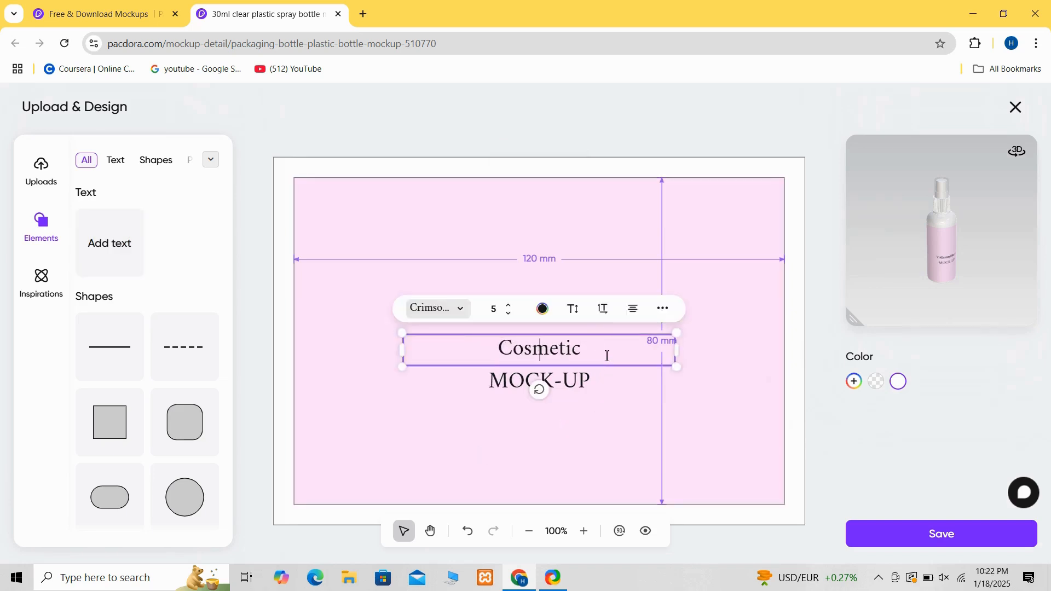
pyautogui.write('Spray')
pyautogui.write(')')
pyautogui.write('(')
pyautogui.click(601, 448)
pyautogui.moveTo(539, 361)
pyautogui.mouseDown()
pyautogui.moveTo(537, 389)
pyautogui.moveTo(511, 427)
pyautogui.moveTo(520, 431)
pyautogui.mouseUp()
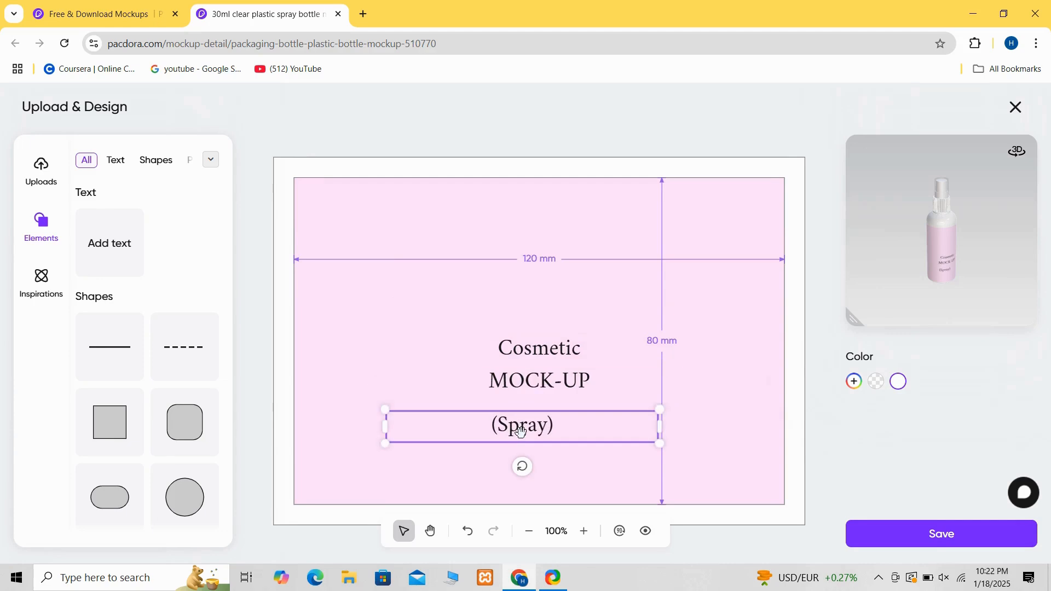
# Move "Cosmetic", "MOCK-UP" and "(Spray)" up into a tight stack in the upper half of the label.
pyautogui.click(566, 357)
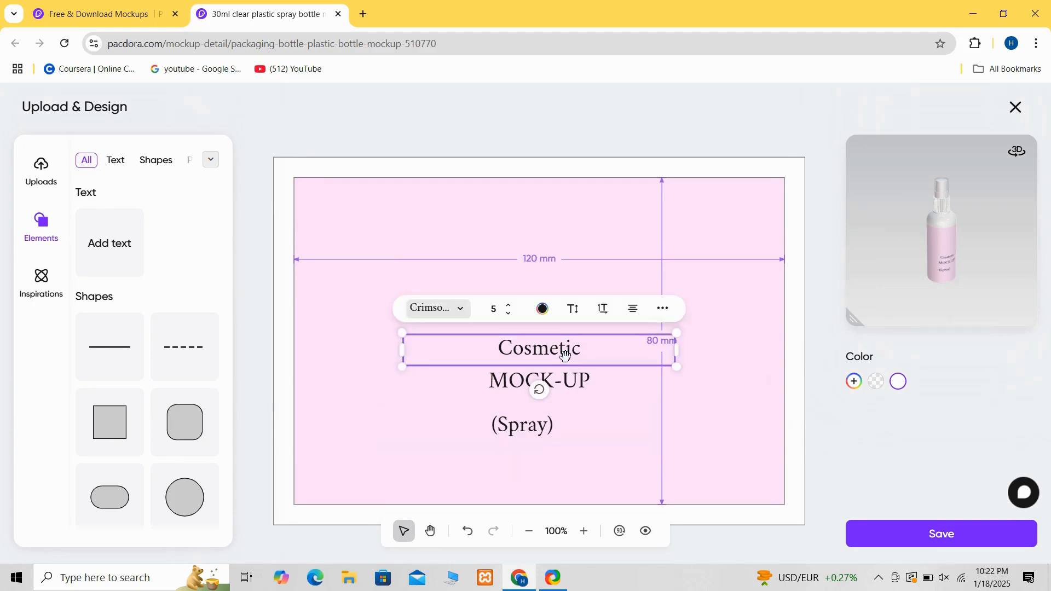
pyautogui.moveTo(563, 354); pyautogui.dragTo(551, 264)
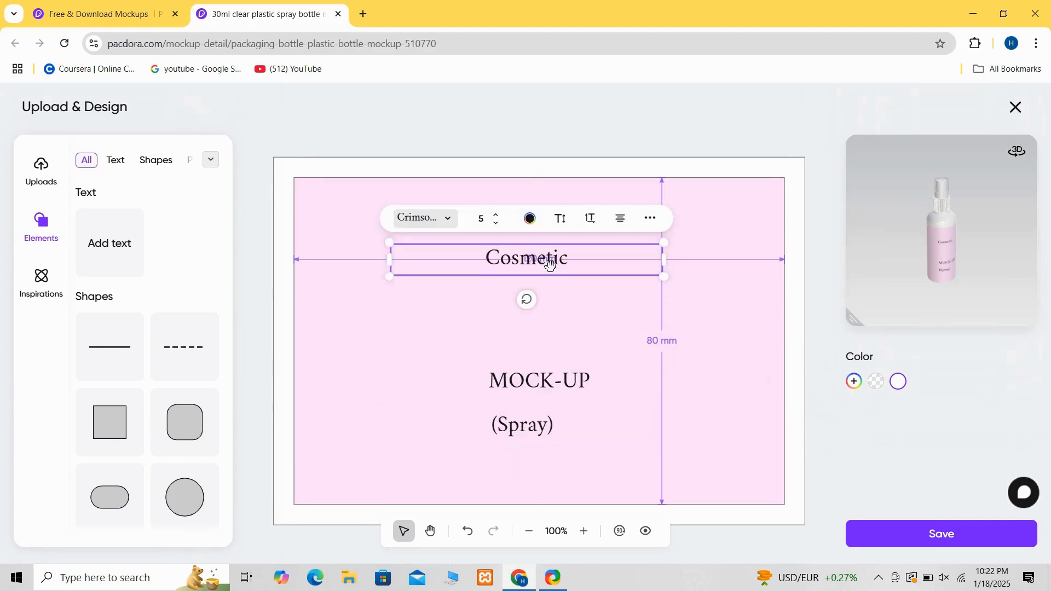
pyautogui.click(550, 376)
pyautogui.moveTo(544, 383); pyautogui.dragTo(532, 278)
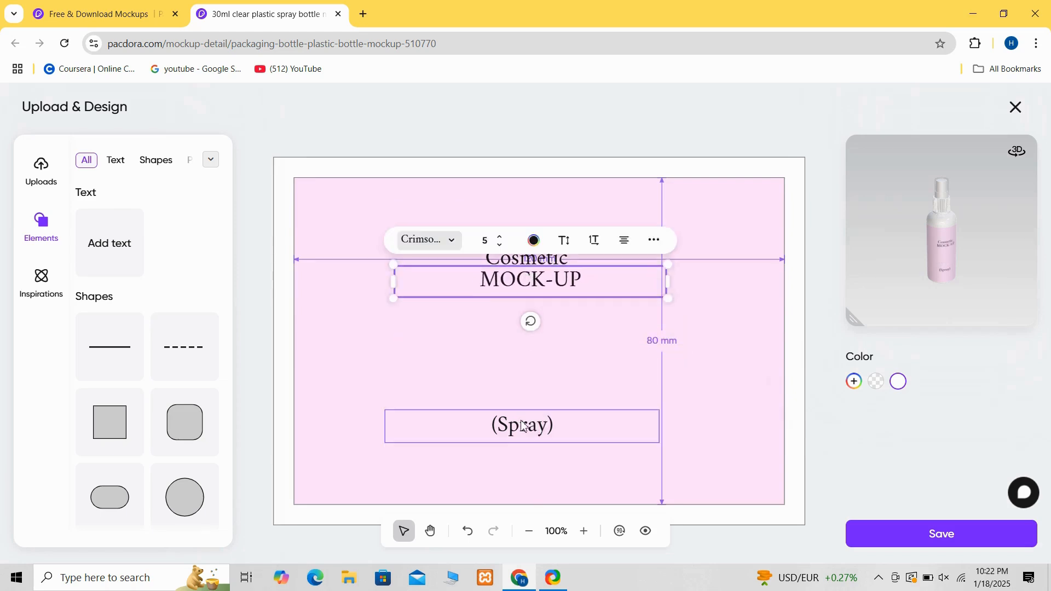
pyautogui.click(521, 425)
pyautogui.moveTo(511, 424); pyautogui.dragTo(507, 302)
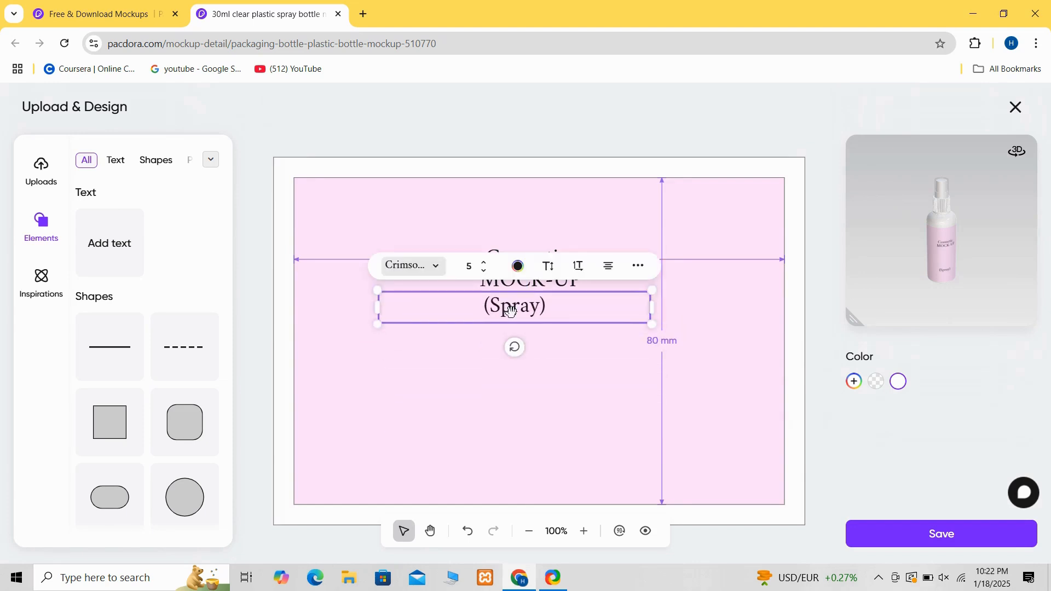
# Change the font of the "Cosmetic" text to Anton-Regular.
pyautogui.click(536, 290)
pyautogui.click(525, 256)
pyautogui.click(446, 221)
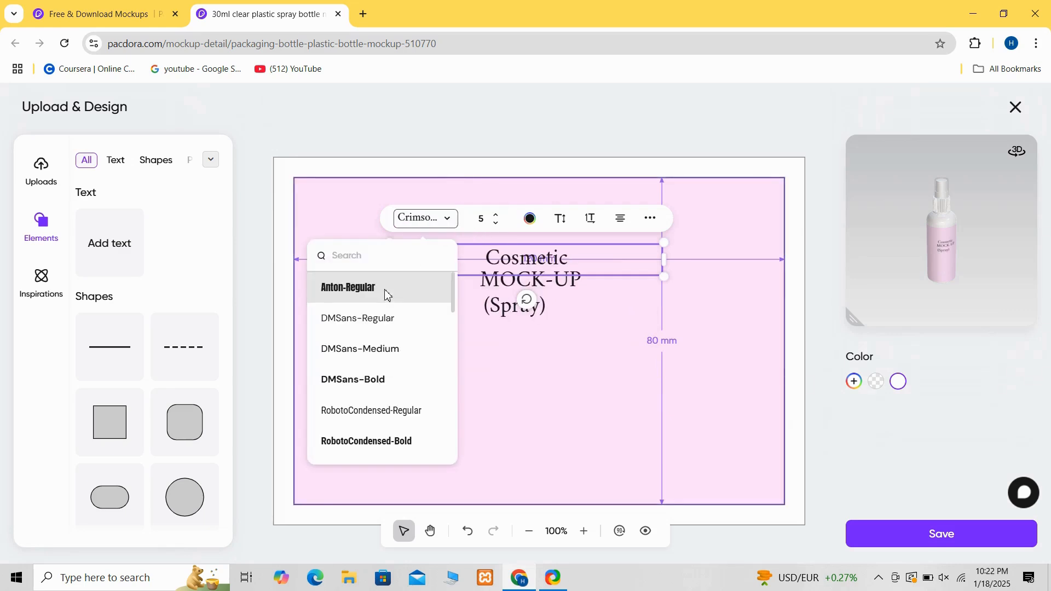
pyautogui.click(386, 294)
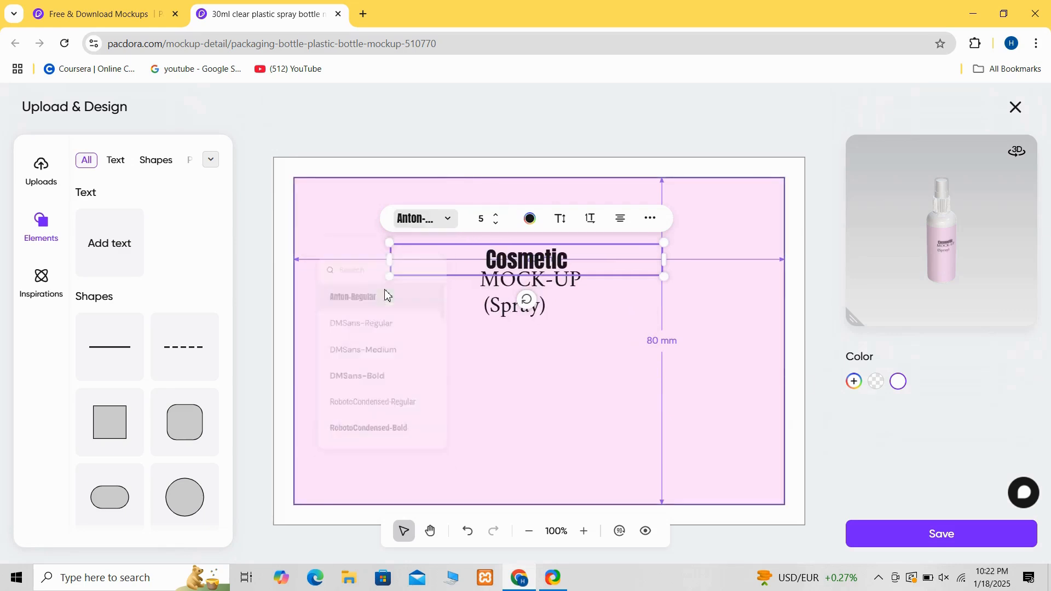
# Set the "Cosmetic" text color to light grey #c7c7c7.
pyautogui.click(531, 221)
pyautogui.moveTo(468, 406); pyautogui.dragTo(413, 365)
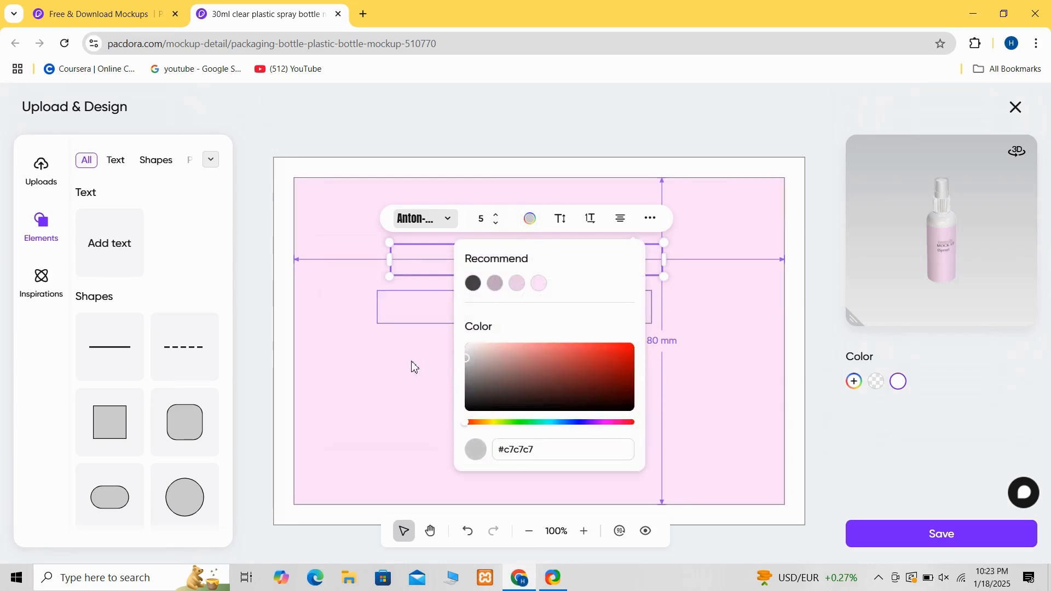
pyautogui.click(412, 361)
pyautogui.click(528, 222)
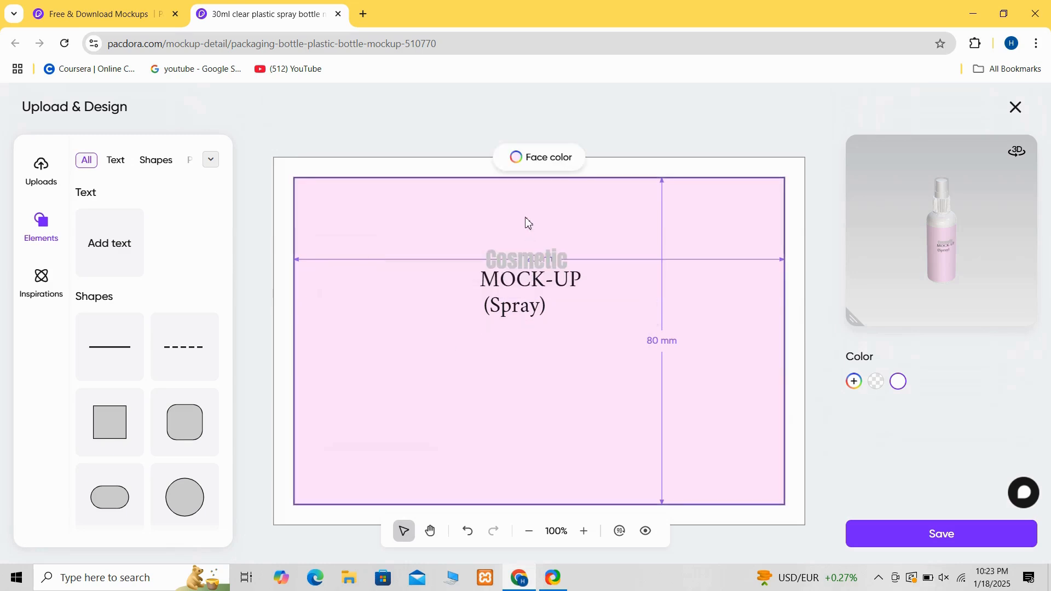
# Set the "Cosmetic" text color to the darker brownish grey #786f6f.
pyautogui.click(524, 252)
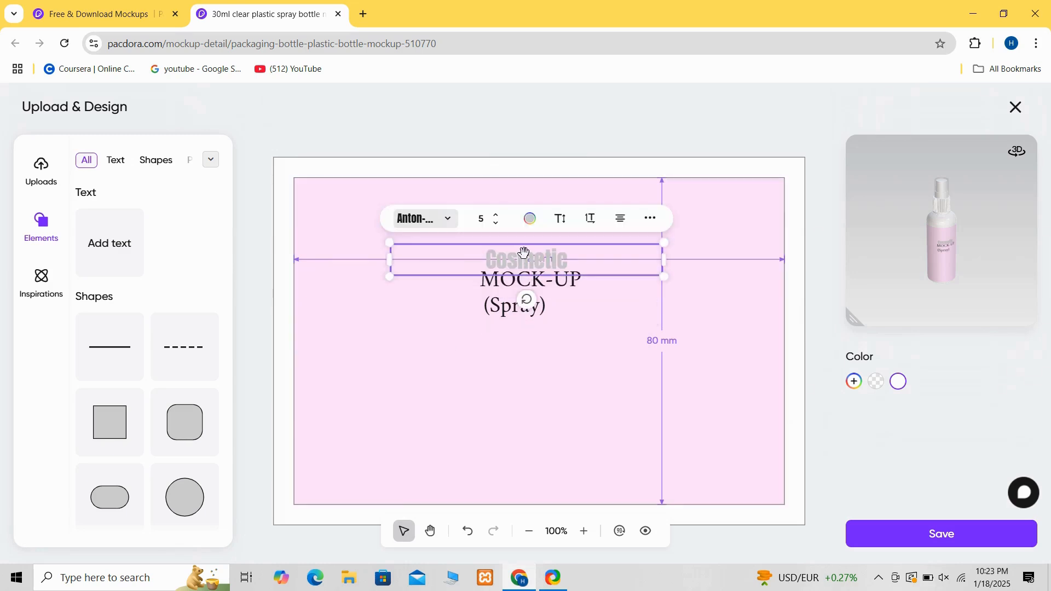
pyautogui.click(528, 220)
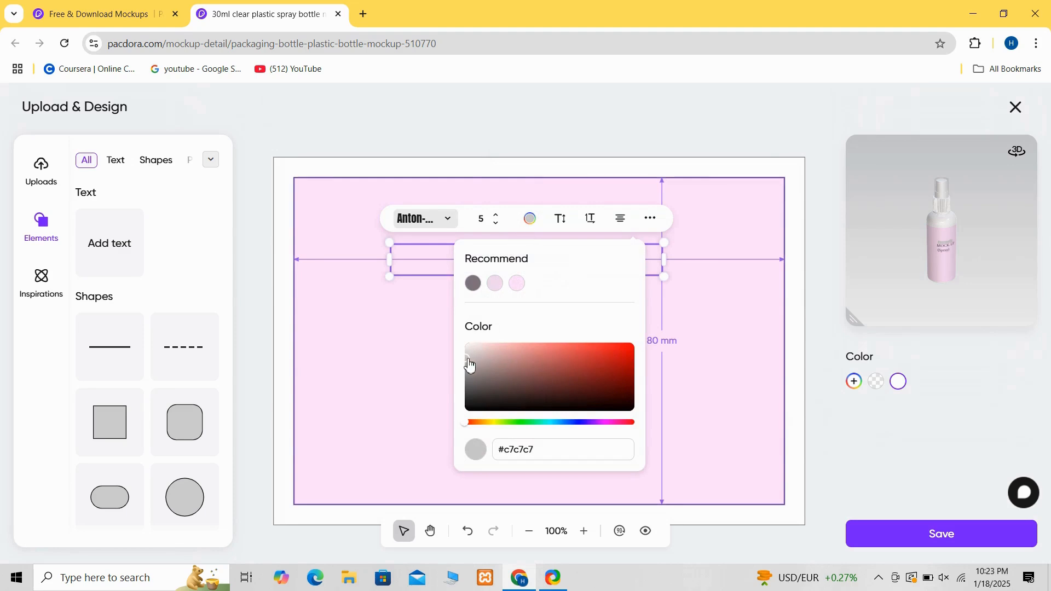
pyautogui.moveTo(468, 363)
pyautogui.mouseDown()
pyautogui.moveTo(492, 370)
pyautogui.moveTo(480, 386)
pyautogui.mouseUp()
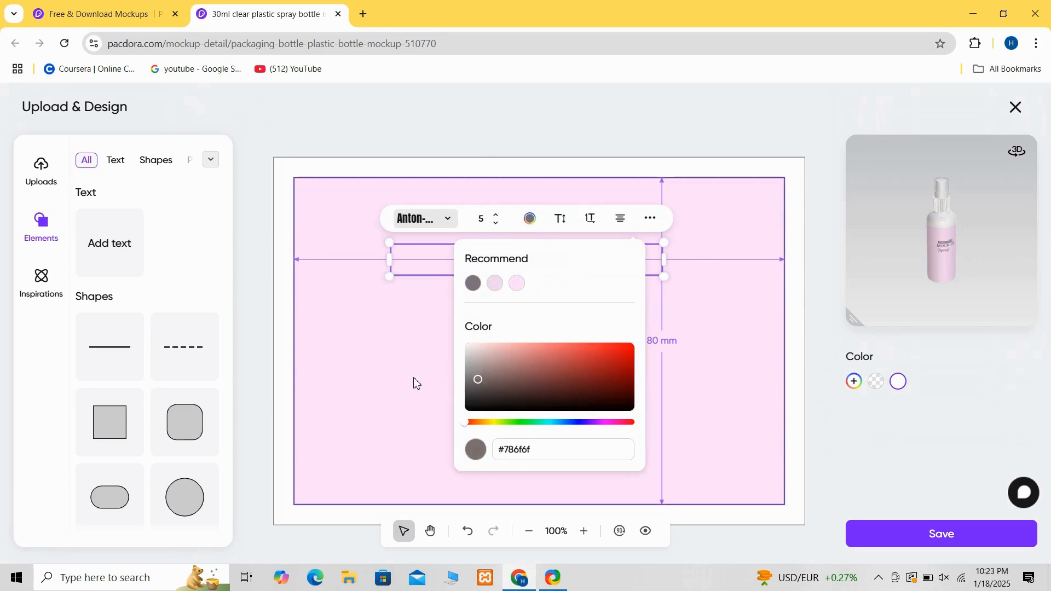
pyautogui.click(415, 383)
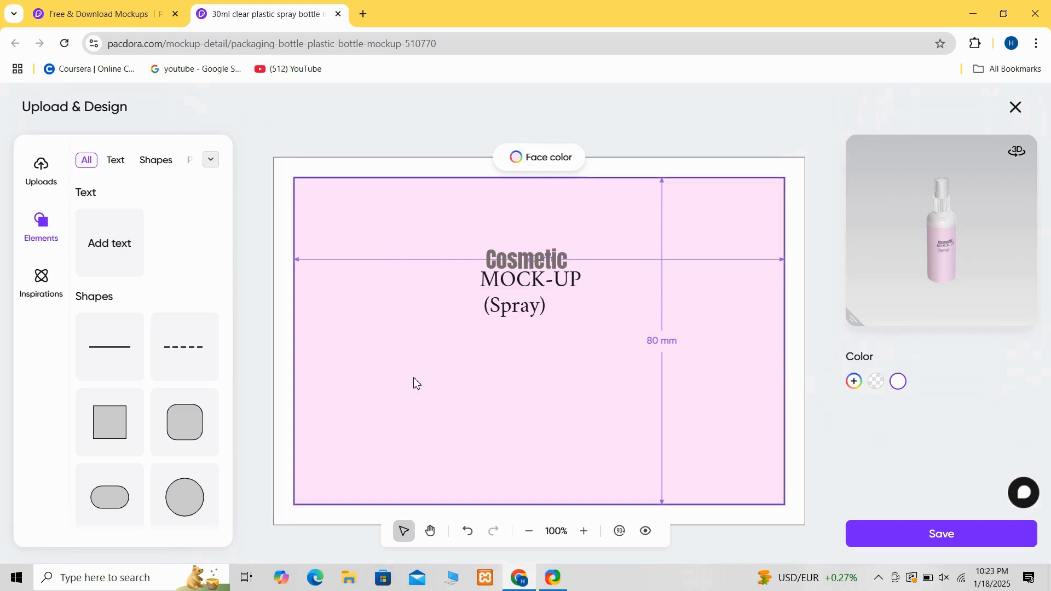
# Change the "MOCK-UP" text to the Anton-Regular font and enlarge it slightly between the other two lines.
pyautogui.click(517, 282)
pyautogui.click(456, 246)
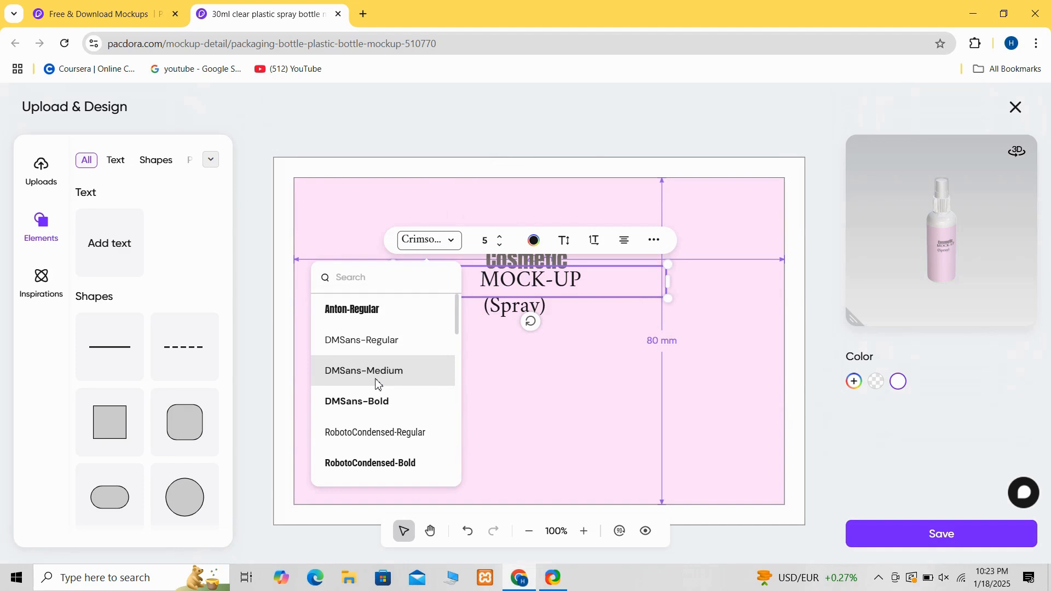
pyautogui.click(375, 308)
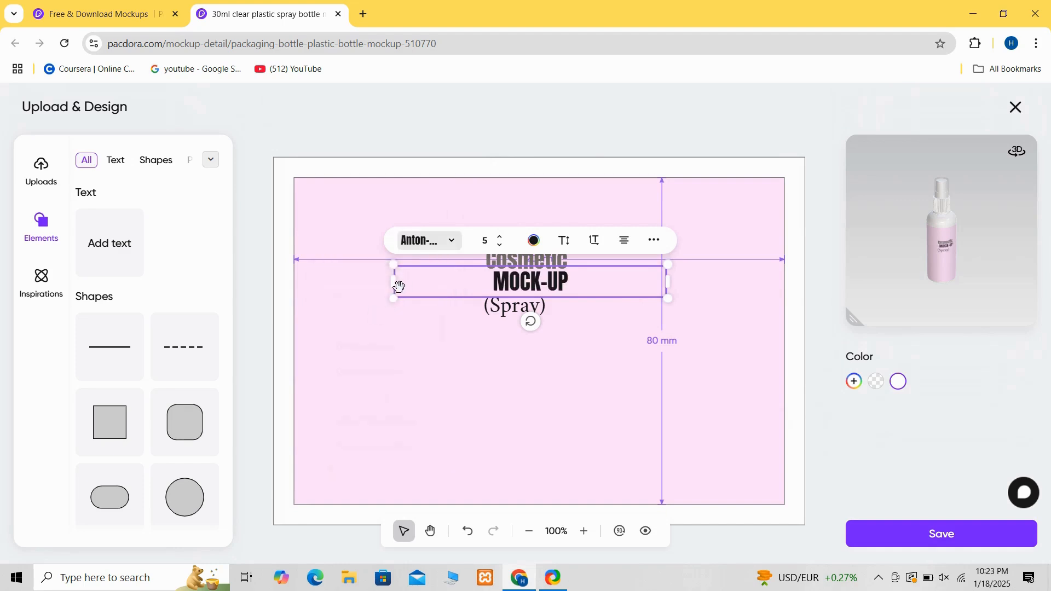
pyautogui.moveTo(394, 299); pyautogui.dragTo(346, 301)
pyautogui.moveTo(504, 286)
pyautogui.mouseDown()
pyautogui.moveTo(539, 282)
pyautogui.moveTo(529, 282)
pyautogui.mouseUp()
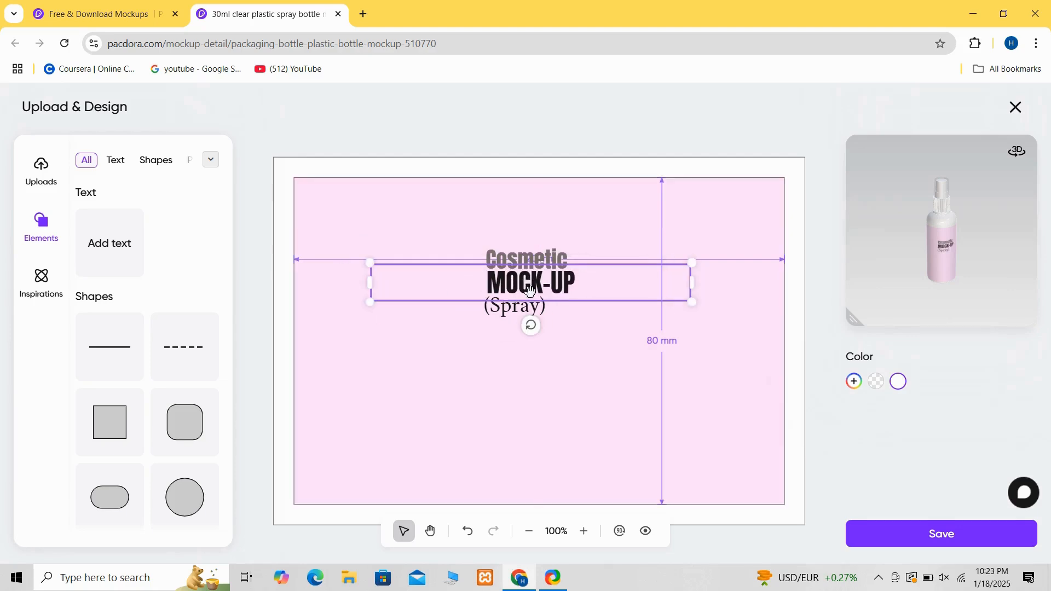
# Change the "(Spray)" text to the Anton-Regular font and give it the recommended brownish grey color.
pyautogui.click(512, 312)
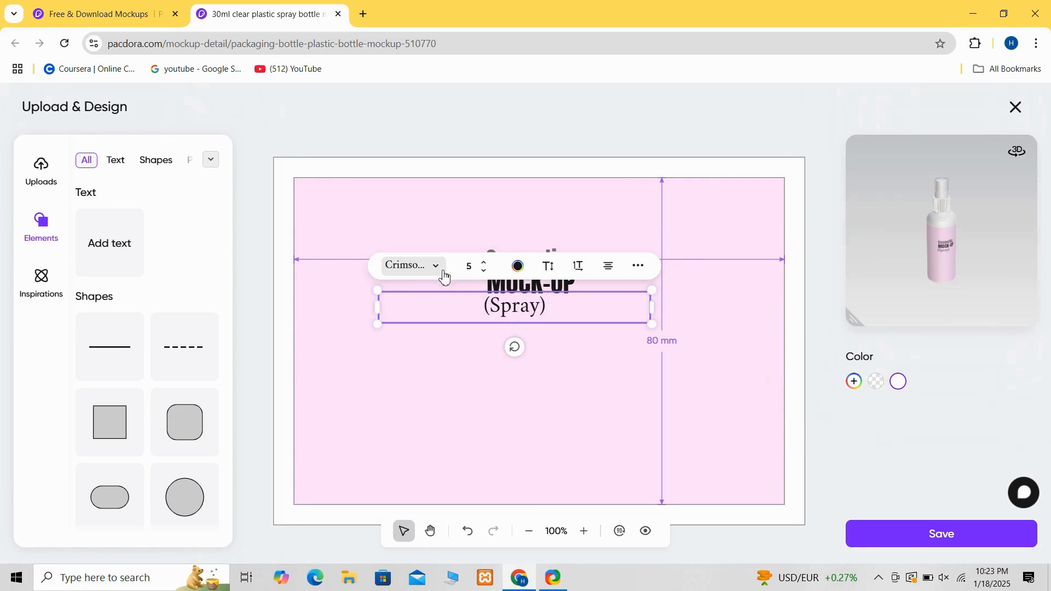
pyautogui.click(437, 274)
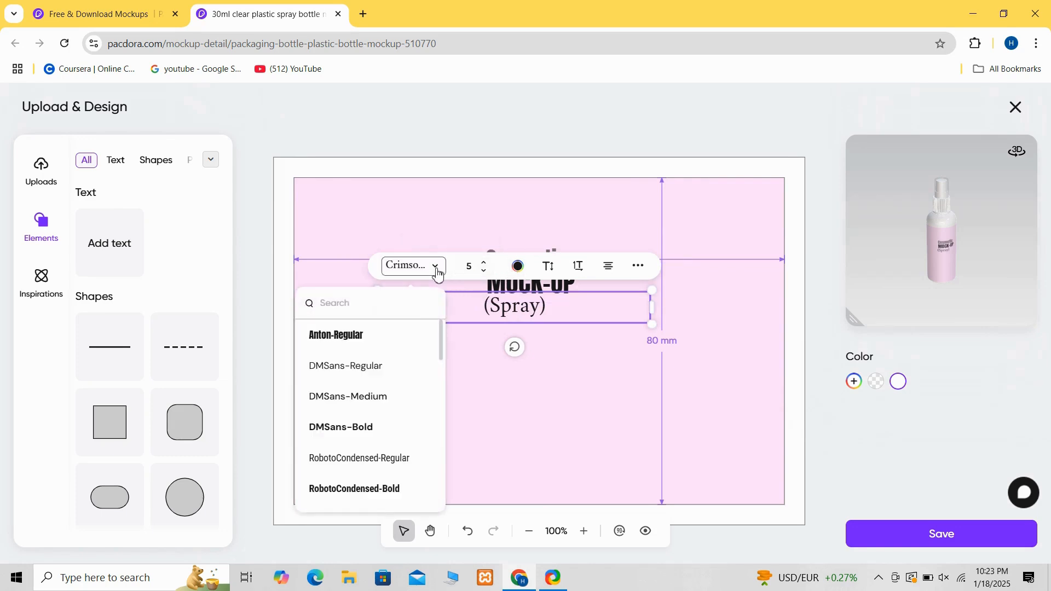
pyautogui.click(390, 334)
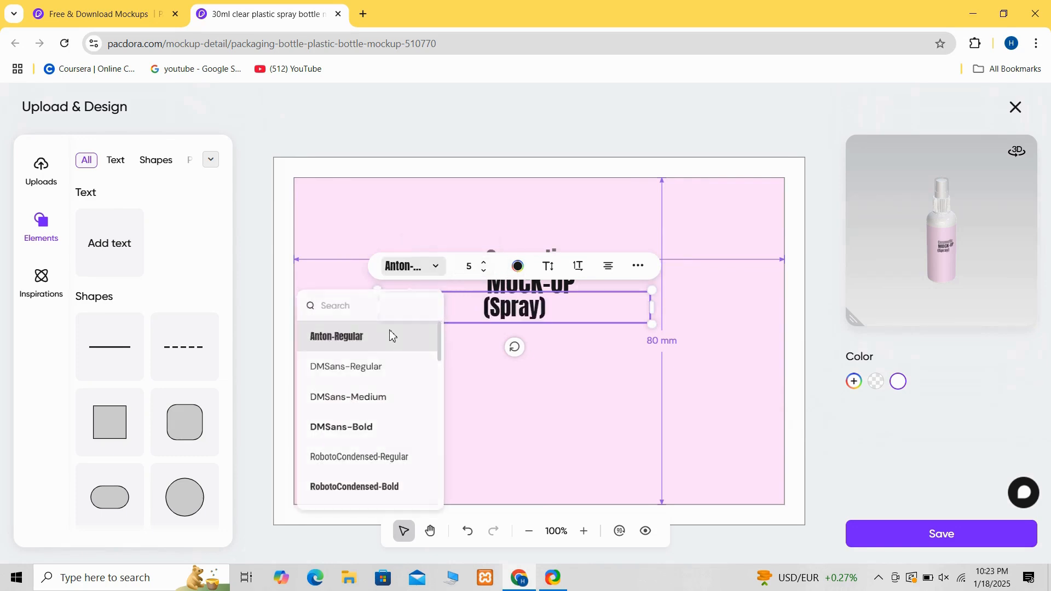
pyautogui.click(516, 272)
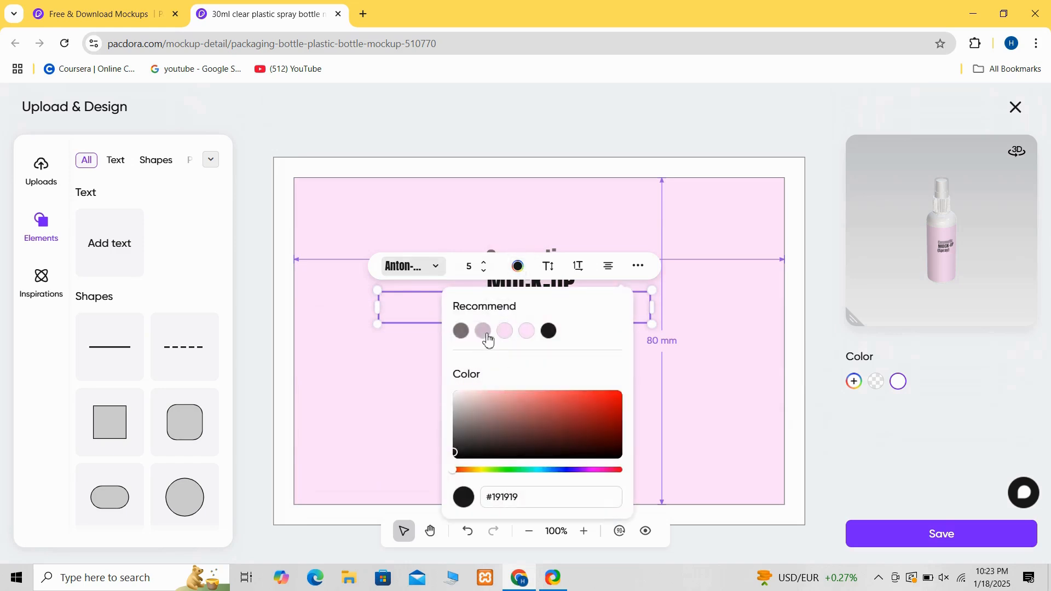
pyautogui.click(463, 334)
pyautogui.click(420, 371)
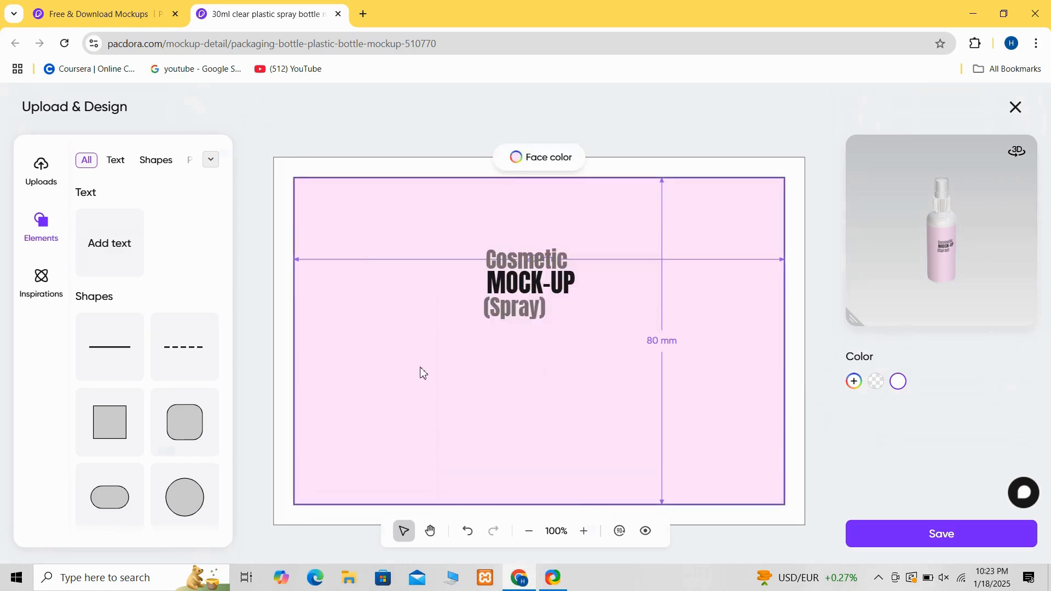
# Shift the "(Spray)" text slightly so its left edge lines up with "Cosmetic" and "MOCK-UP".
pyautogui.click(523, 312)
pyautogui.moveTo(514, 306); pyautogui.dragTo(517, 305)
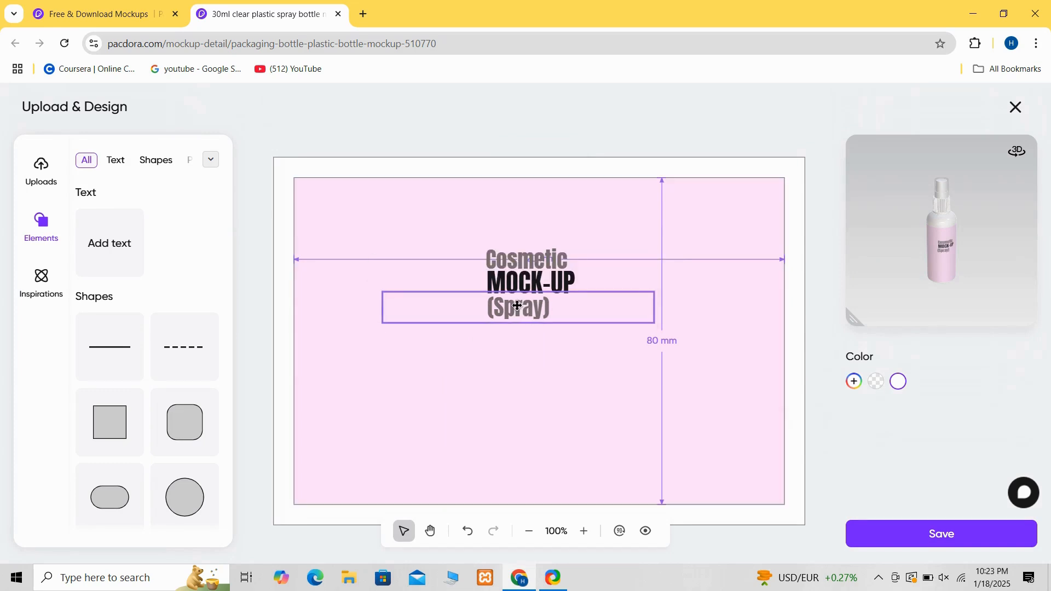
pyautogui.click(480, 413)
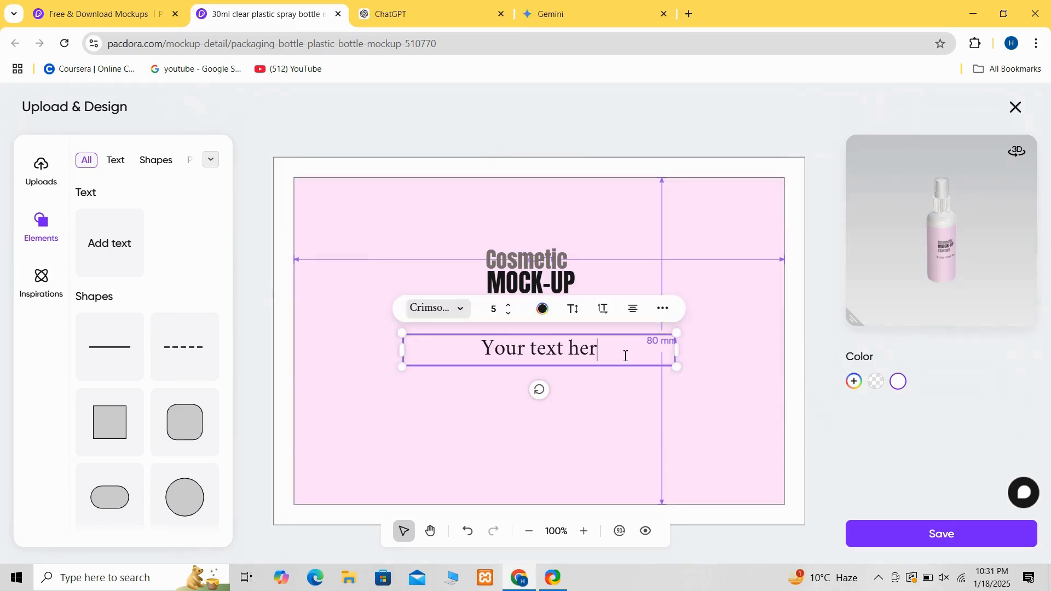
# Replace the placeholder text with the copied spray bottle description and fit it as a small paragraph below "(Spray)".
pyautogui.press('BackSpace')
pyautogui.press('BackSpace')
pyautogui.press('BackSpace')
pyautogui.press('BackSpace')
pyautogui.press('BackSpace')
pyautogui.press('BackSpace')
pyautogui.press('BackSpace')
pyautogui.press('BackSpace')
pyautogui.press('BackSpace')
pyautogui.press('BackSpace')
pyautogui.press('BackSpace')
pyautogui.press('BackSpace')
pyautogui.press('BackSpace')
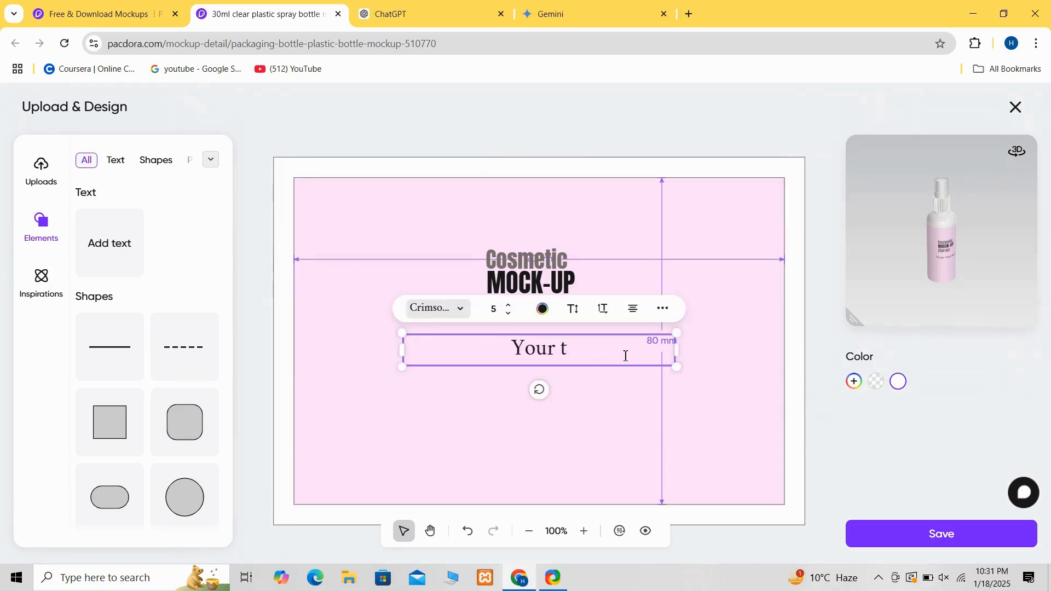
pyautogui.hotkey('ctrl', 'v')
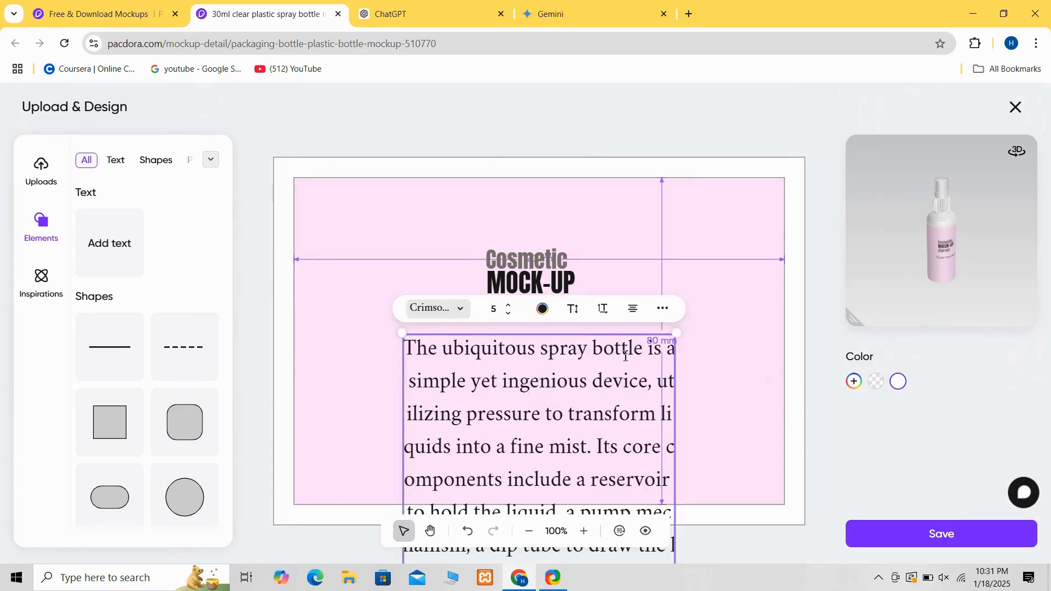
pyautogui.moveTo(546, 398); pyautogui.dragTo(546, 405)
pyautogui.click(617, 427)
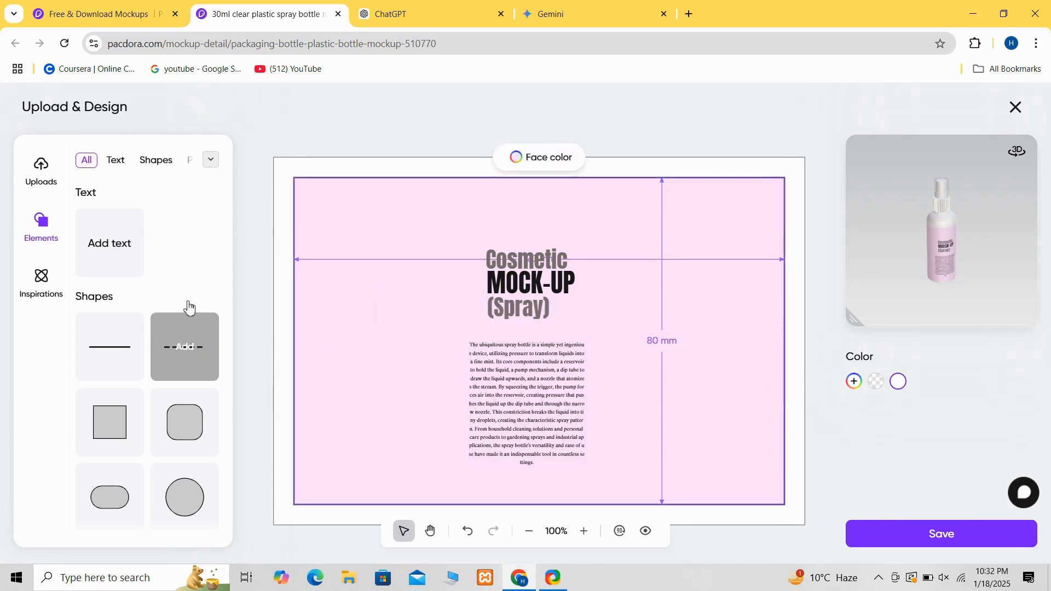
# Add a "30ml" text, reduce it to size 3 and place it below the description near the label's lower edge.
pyautogui.click(109, 242)
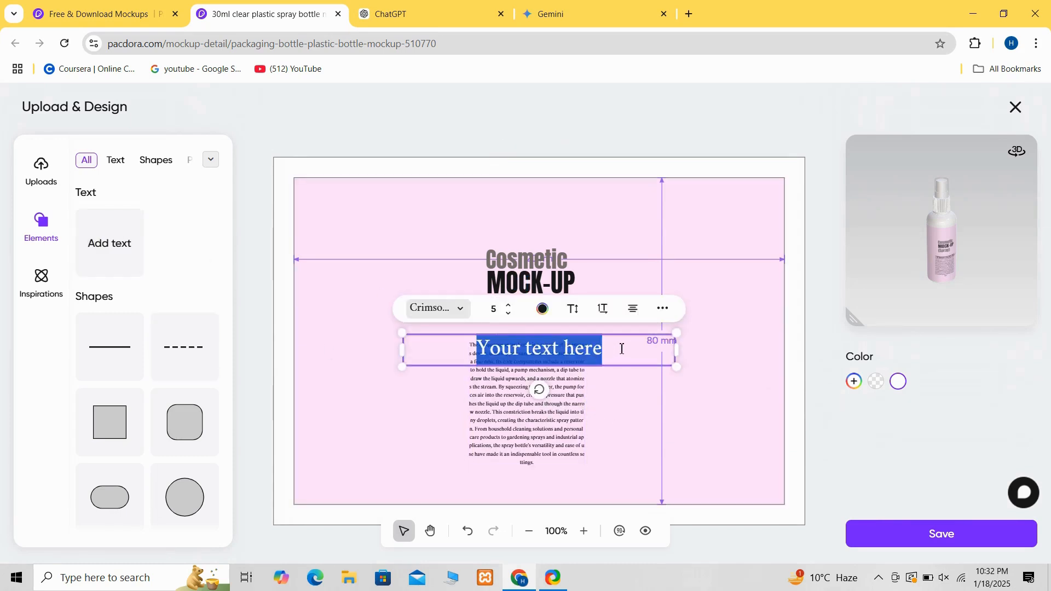
pyautogui.press('BackSpace')
pyautogui.press('BackSpace')
pyautogui.press('BackSpace')
pyautogui.press('BackSpace')
pyautogui.press('BackSpace')
pyautogui.press('BackSpace')
pyautogui.press('BackSpace')
pyautogui.press('BackSpace')
pyautogui.press('BackSpace')
pyautogui.press('BackSpace')
pyautogui.press('BackSpace')
pyautogui.press('BackSpace')
pyautogui.press('BackSpace')
pyautogui.press('BackSpace')
pyautogui.write('30ml')
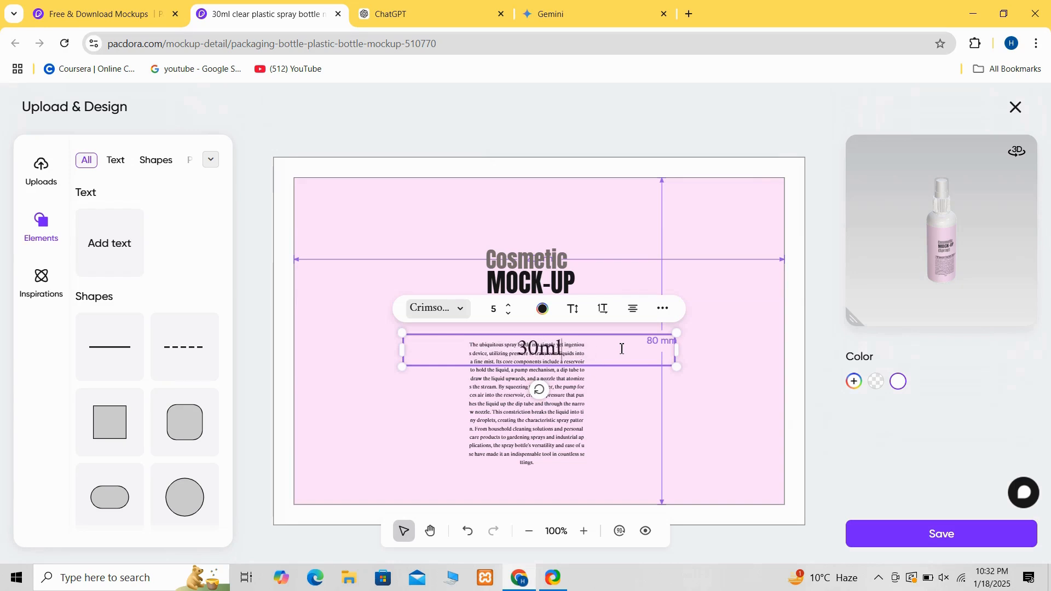
pyautogui.click(679, 357)
pyautogui.moveTo(533, 353); pyautogui.dragTo(539, 495)
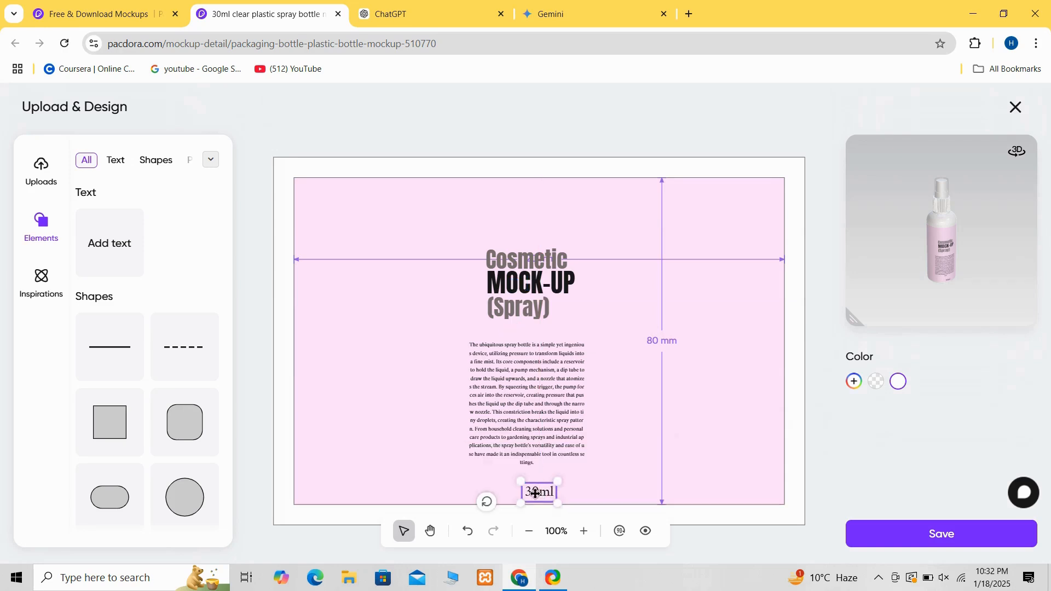
# Duplicate the "30ml" text twice and place the copies near the lower right and lower left of the label.
pyautogui.rightClick(536, 493)
pyautogui.click(573, 255)
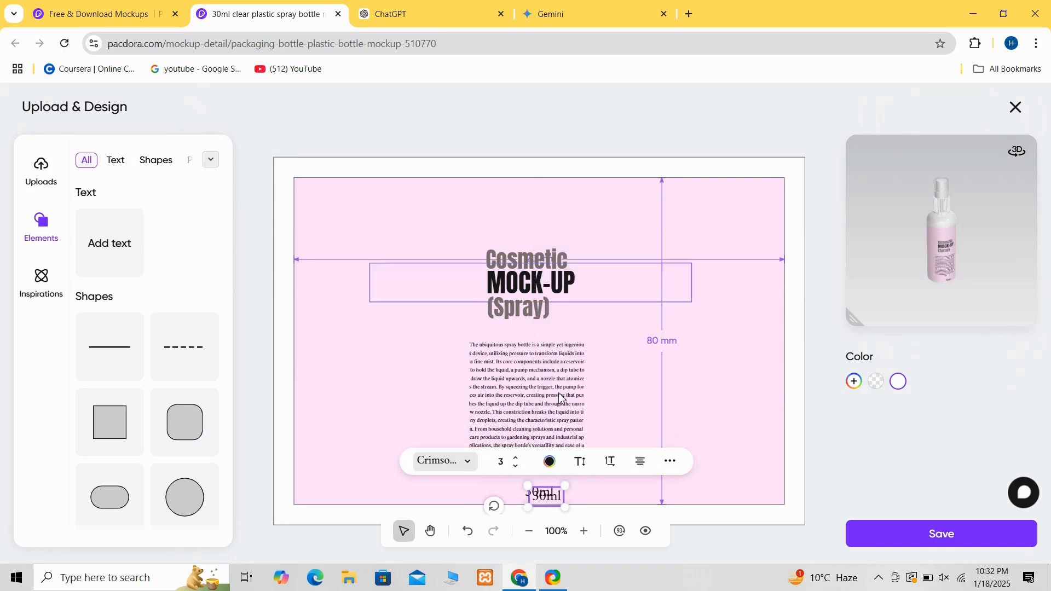
pyautogui.moveTo(548, 494); pyautogui.dragTo(713, 492)
pyautogui.rightClick(539, 492)
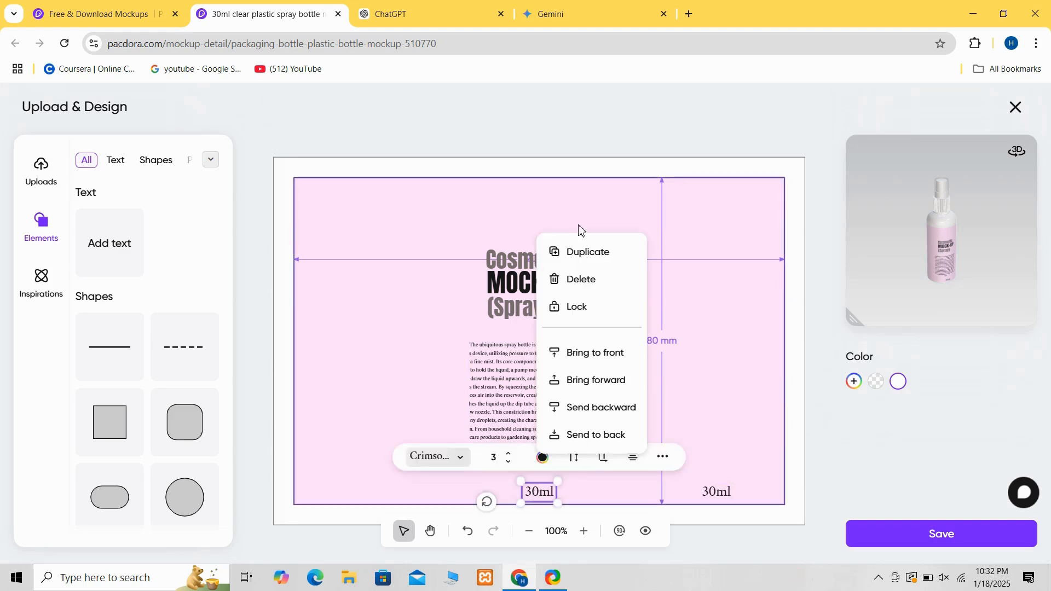
pyautogui.click(574, 255)
pyautogui.moveTo(544, 500); pyautogui.dragTo(359, 483)
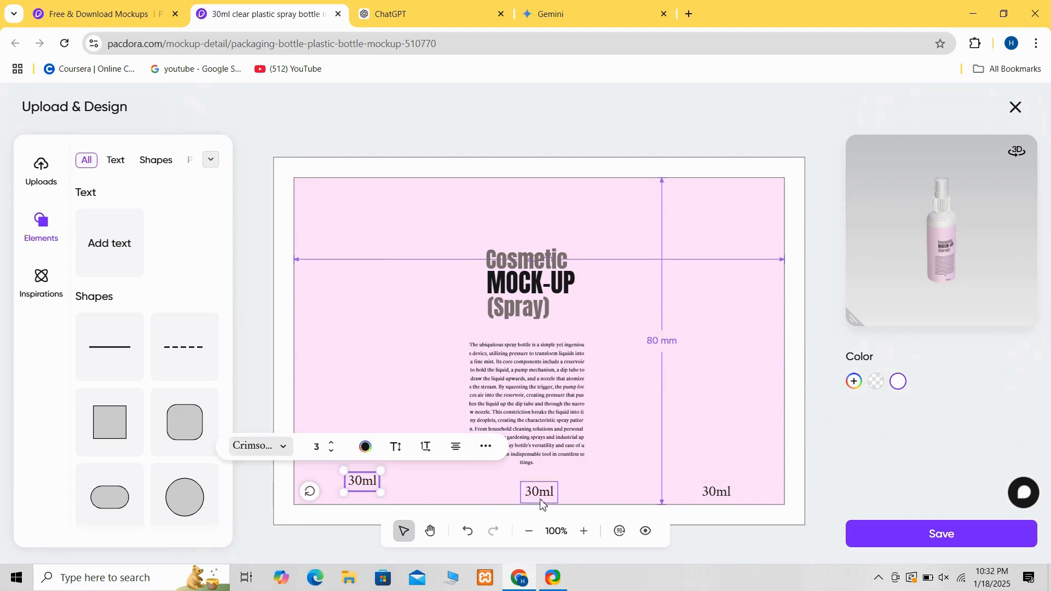
# Move the middle "30ml" text so it is centered under the description, level with the left copy.
pyautogui.click(537, 493)
pyautogui.moveTo(529, 491); pyautogui.dragTo(517, 476)
pyautogui.click(597, 480)
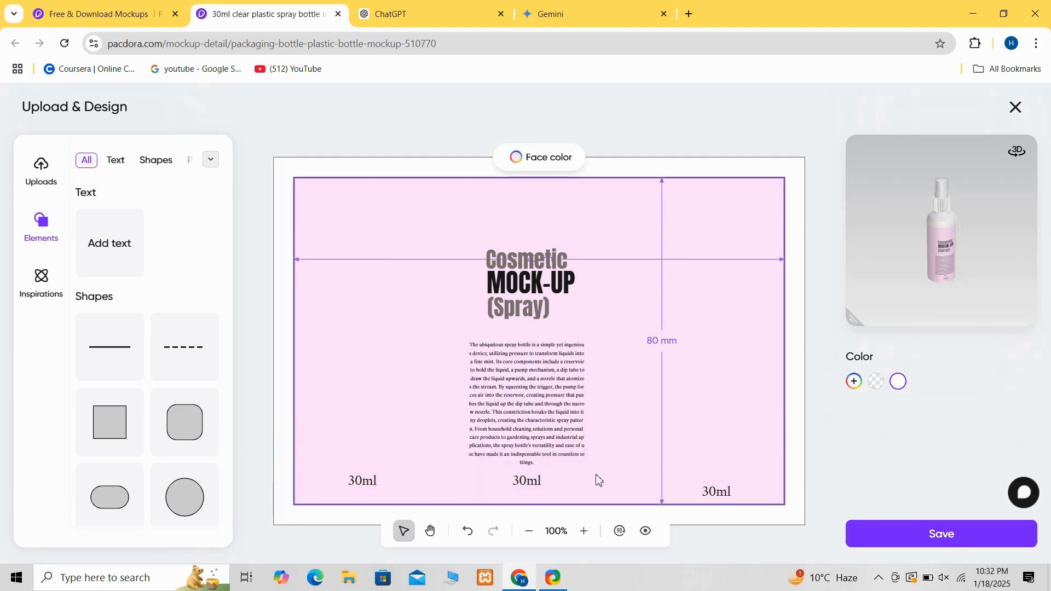
pyautogui.click(299, 196)
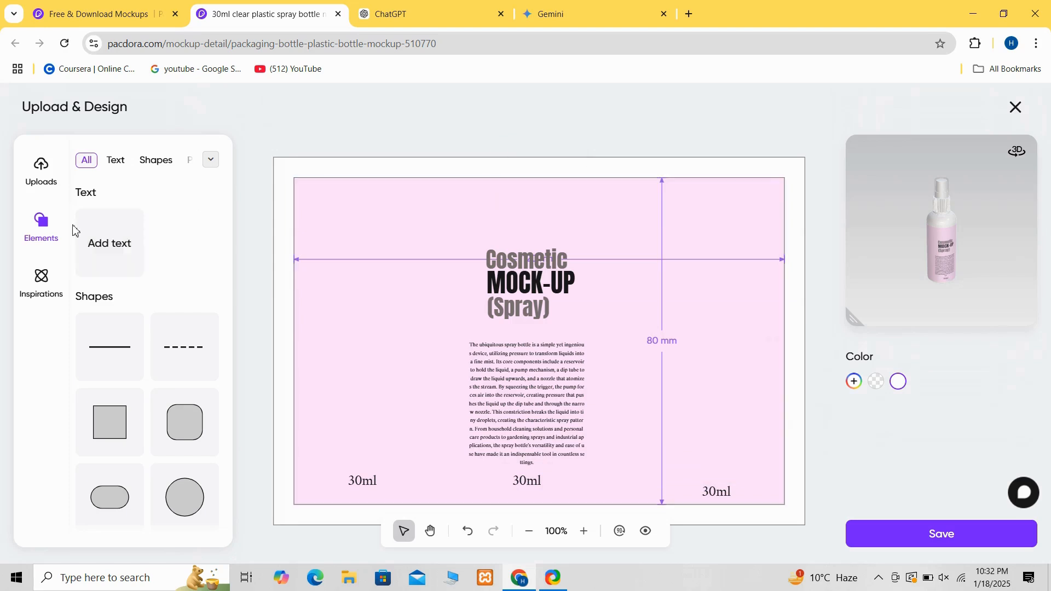
# Add a new text element and replace its placeholder with "Formula".
pyautogui.click(101, 249)
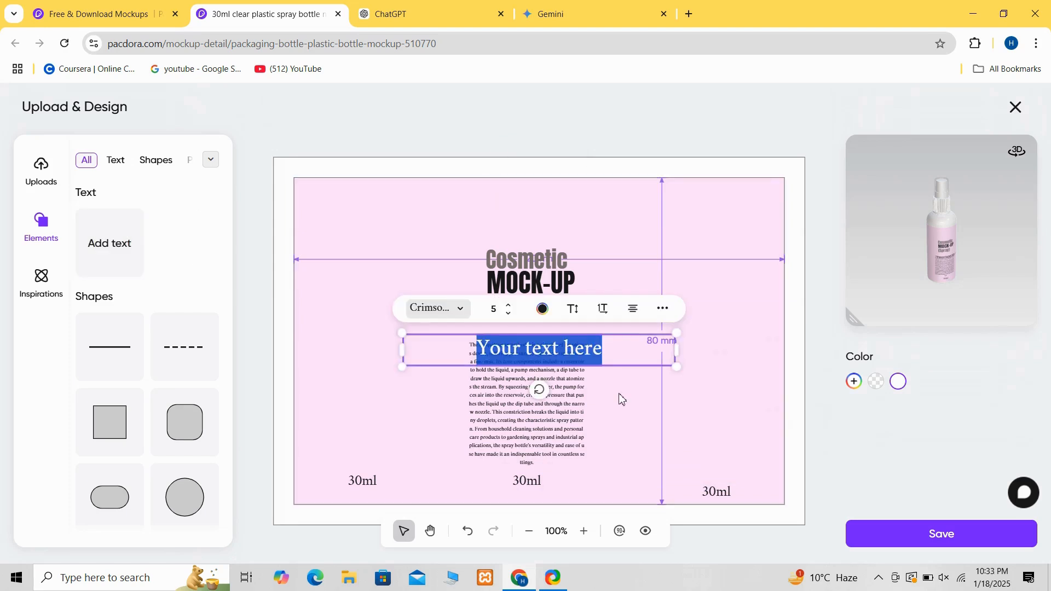
pyautogui.click(634, 354)
pyautogui.press('BackSpace')
pyautogui.press('BackSpace')
pyautogui.press('BackSpace')
pyautogui.press('BackSpace')
pyautogui.press('BackSpace')
pyautogui.press('BackSpace')
pyautogui.press('BackSpace')
pyautogui.press('BackSpace')
pyautogui.press('BackSpace')
pyautogui.press('BackSpace')
pyautogui.press('BackSpace')
pyautogui.press('BackSpace')
pyautogui.press('BackSpace')
pyautogui.press('BackSpace')
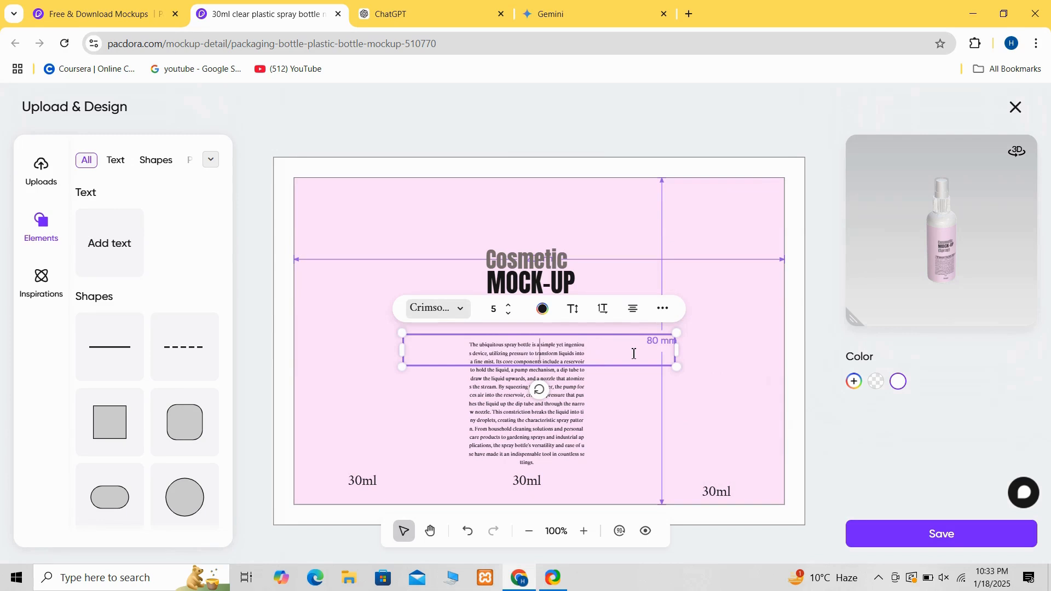
pyautogui.write('Formula')
# Reduce the "Formula" text to size 4 and move it to the upper-left area of the label.
pyautogui.click(623, 436)
pyautogui.click(559, 352)
pyautogui.moveTo(677, 349)
pyautogui.mouseDown()
pyautogui.moveTo(482, 349)
pyautogui.moveTo(349, 266)
pyautogui.moveTo(351, 219)
pyautogui.moveTo(387, 244)
pyautogui.moveTo(350, 225)
pyautogui.mouseUp()
pyautogui.click(308, 293)
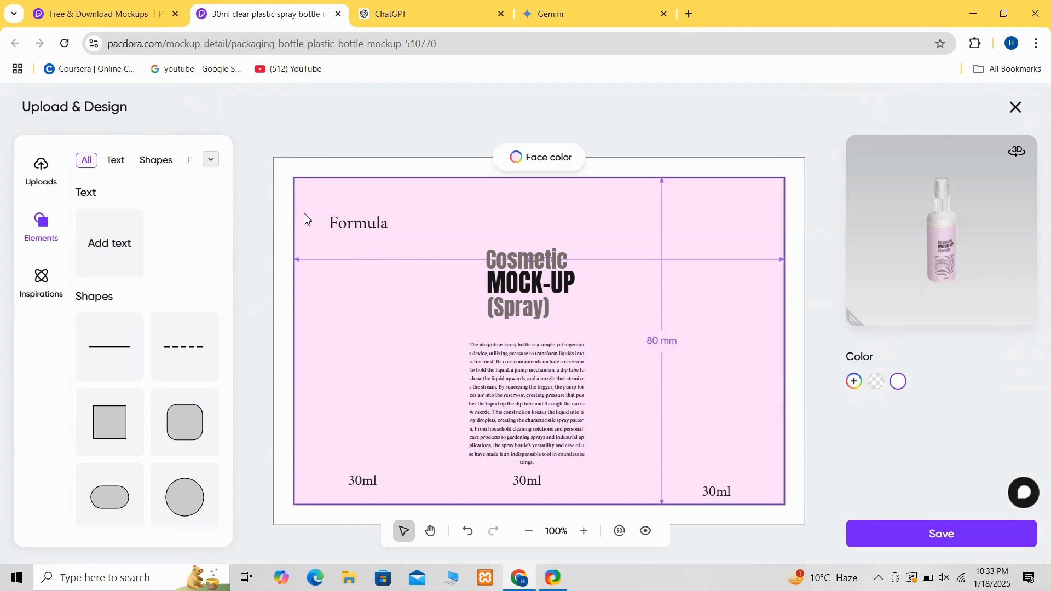
# Change the font of the "Formula" heading to Anton-Regular.
pyautogui.click(348, 227)
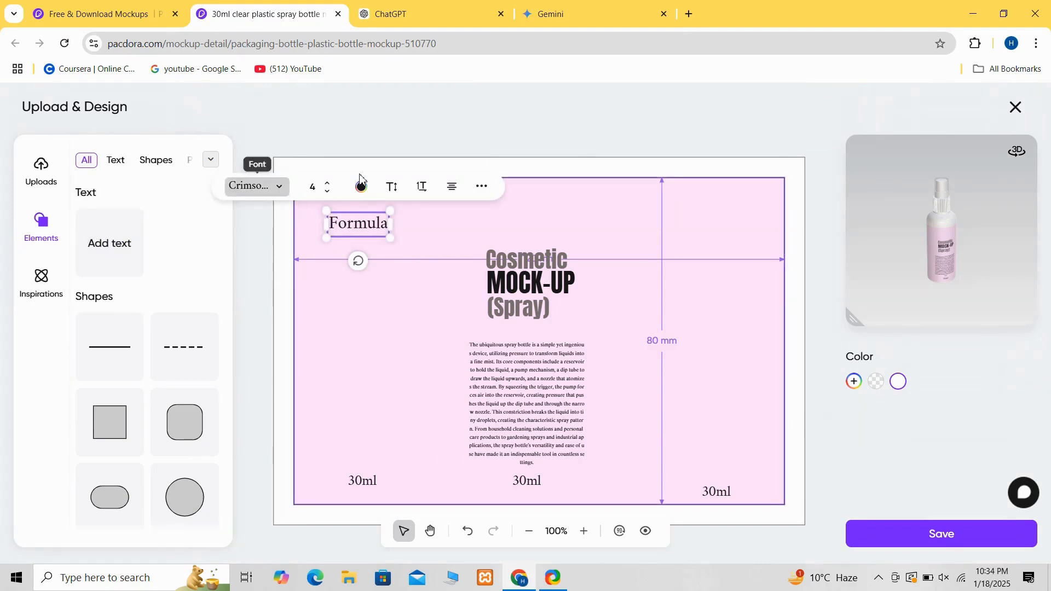
pyautogui.click(282, 188)
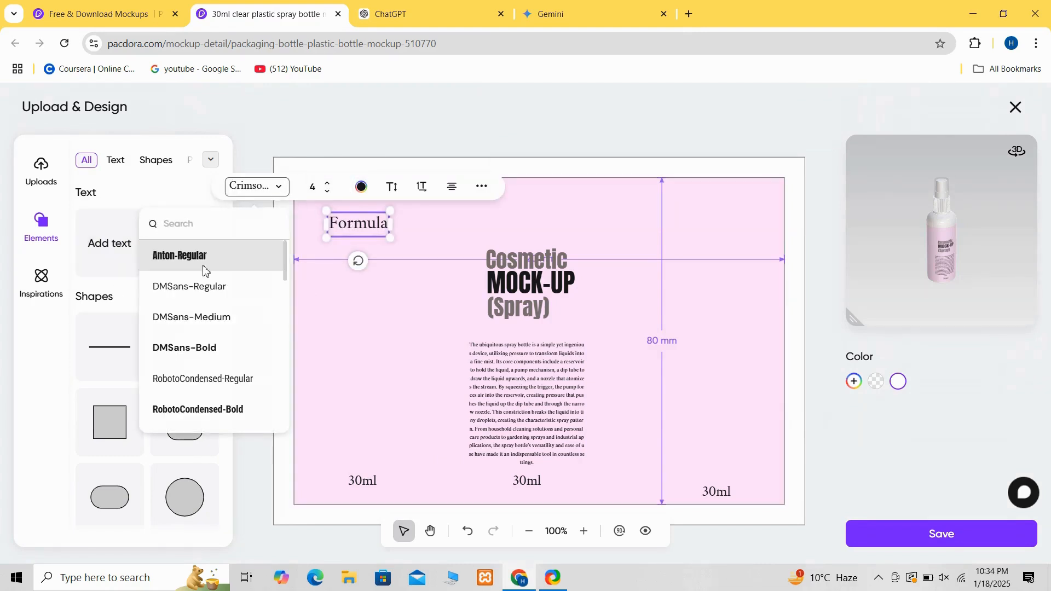
pyautogui.click(203, 261)
pyautogui.click(351, 309)
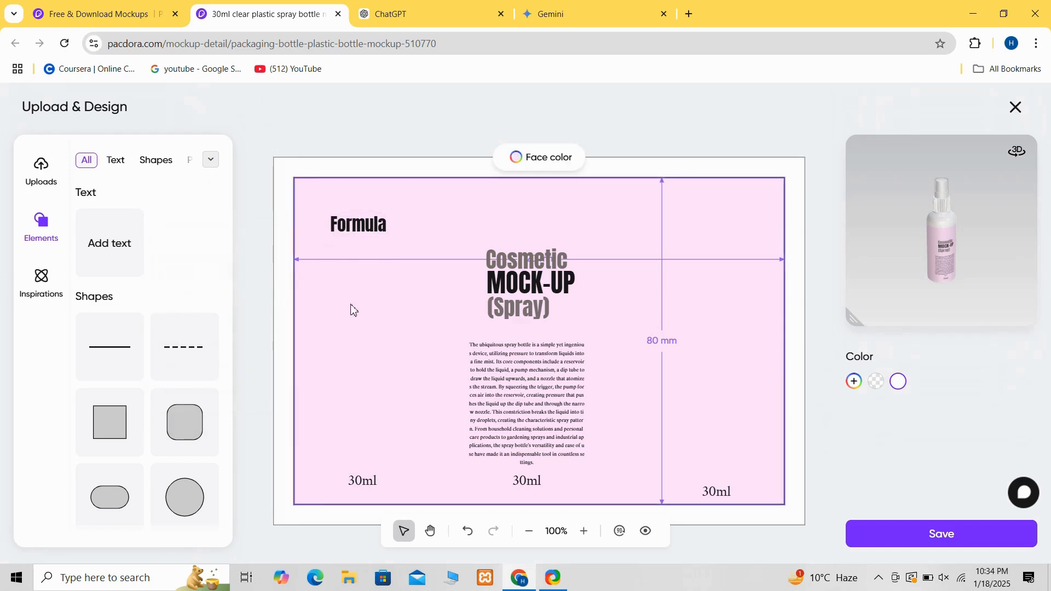
# Add the copied formula explanation as a narrow size 1 text column under the "Formula" heading, with the heading shifted up.
pyautogui.click(90, 267)
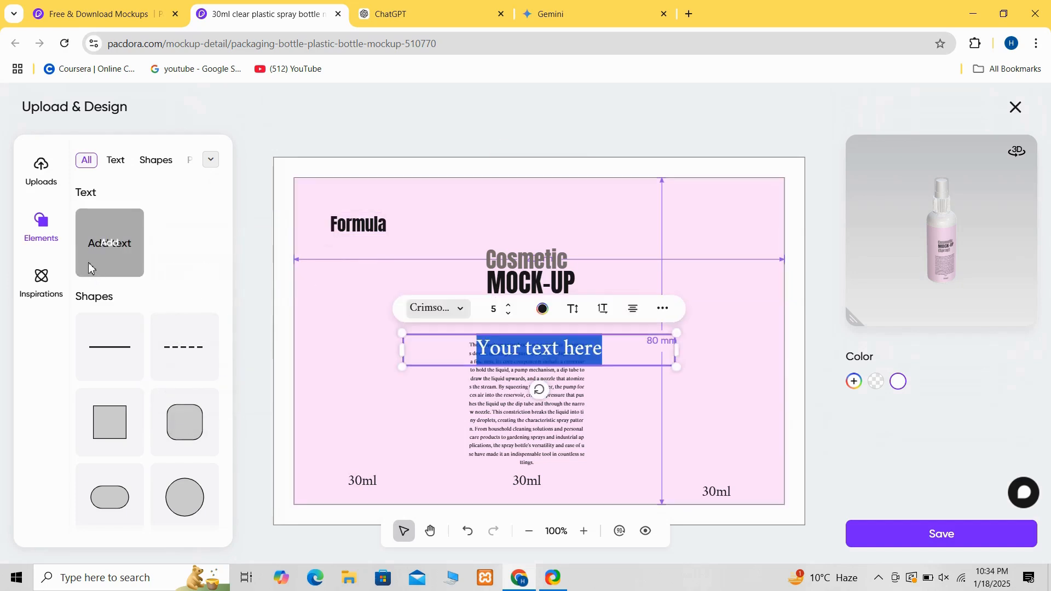
pyautogui.click(610, 348)
pyautogui.press('BackSpace')
pyautogui.press('BackSpace')
pyautogui.press('BackSpace')
pyautogui.press('BackSpace')
pyautogui.press('BackSpace')
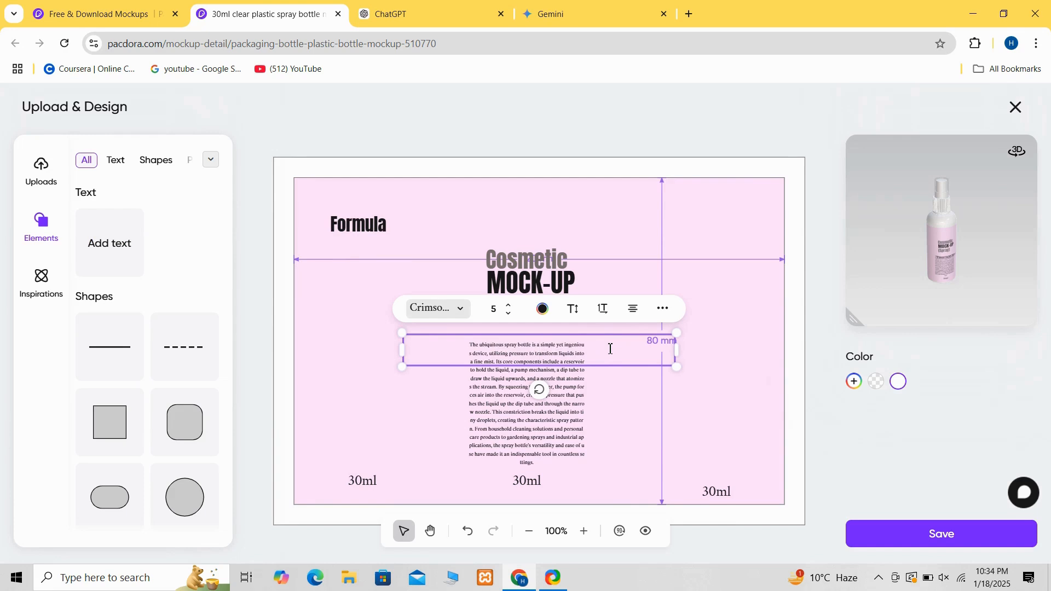
pyautogui.hotkey('ctrl', 'v')
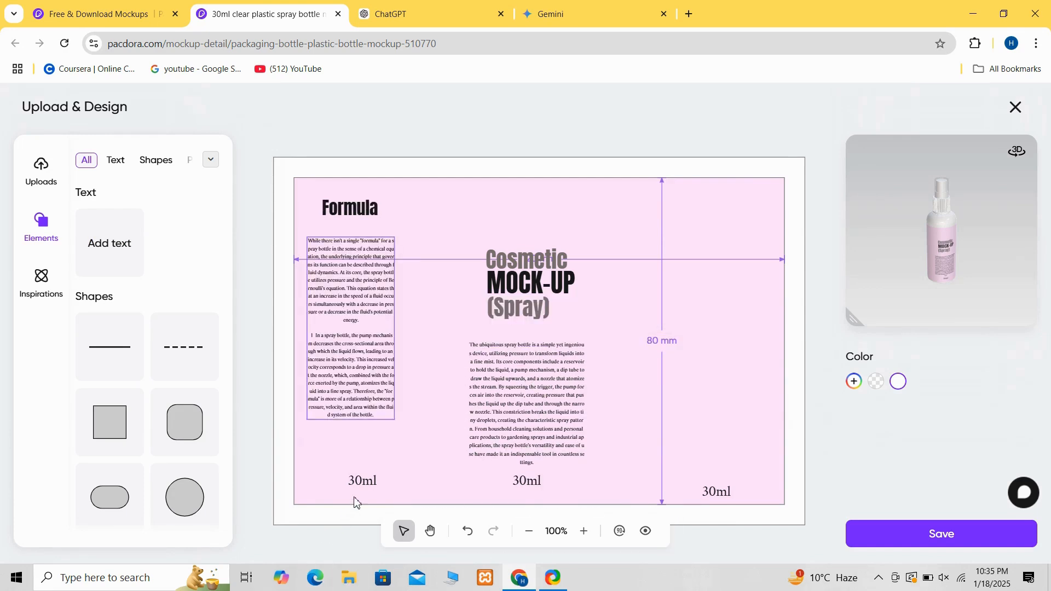
pyautogui.click(359, 407)
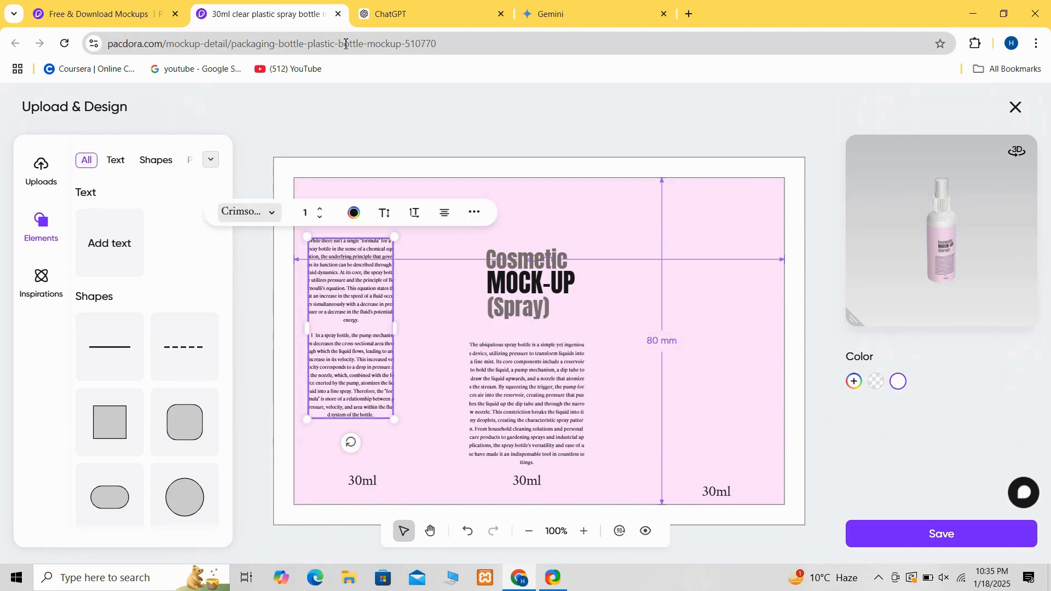
# Add a new text element and replace its placeholder with "How To Use?".
pyautogui.click(113, 234)
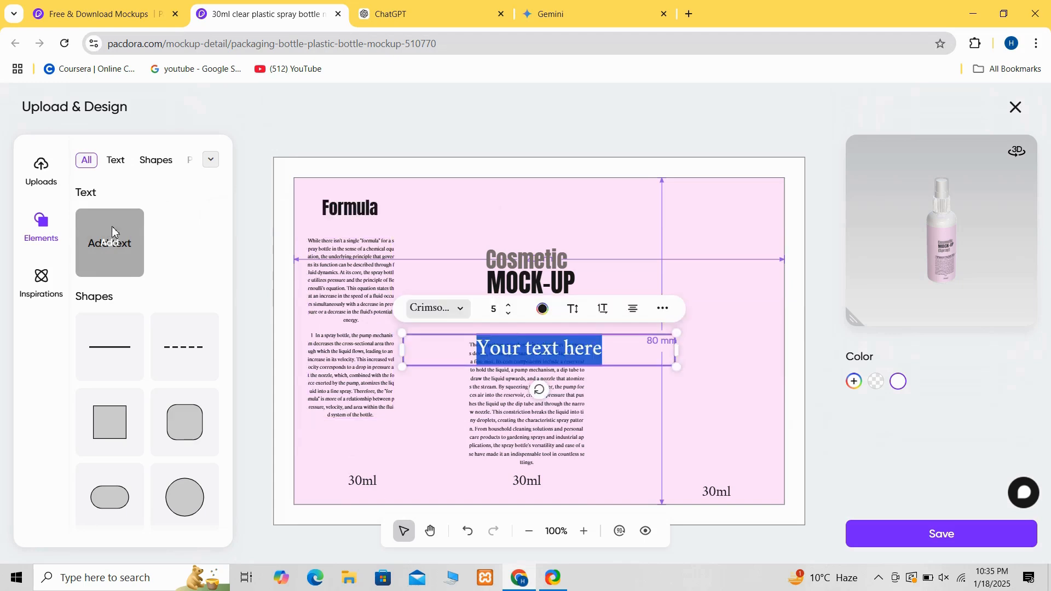
pyautogui.click(634, 355)
pyautogui.press('BackSpace')
pyautogui.press('BackSpace')
pyautogui.press('BackSpace')
pyautogui.press('BackSpace')
pyautogui.press('BackSpace')
pyautogui.press('BackSpace')
pyautogui.press('BackSpace')
pyautogui.press('BackSpace')
pyautogui.press('BackSpace')
pyautogui.press('BackSpace')
pyautogui.press('BackSpace')
pyautogui.press('BackSpace')
pyautogui.press('BackSpace')
pyautogui.press('BackSpace')
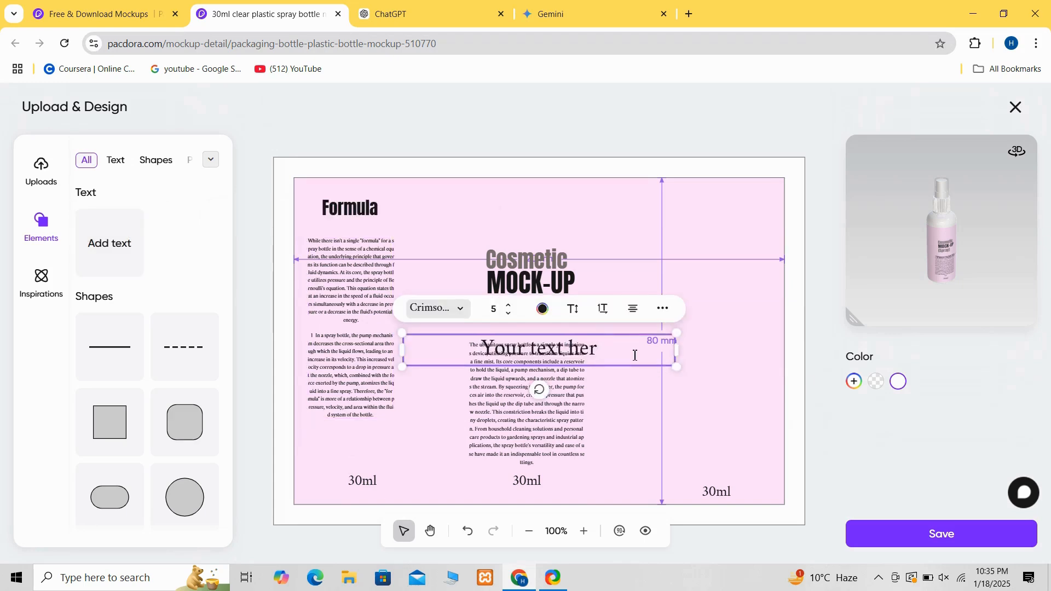
pyautogui.write('H')
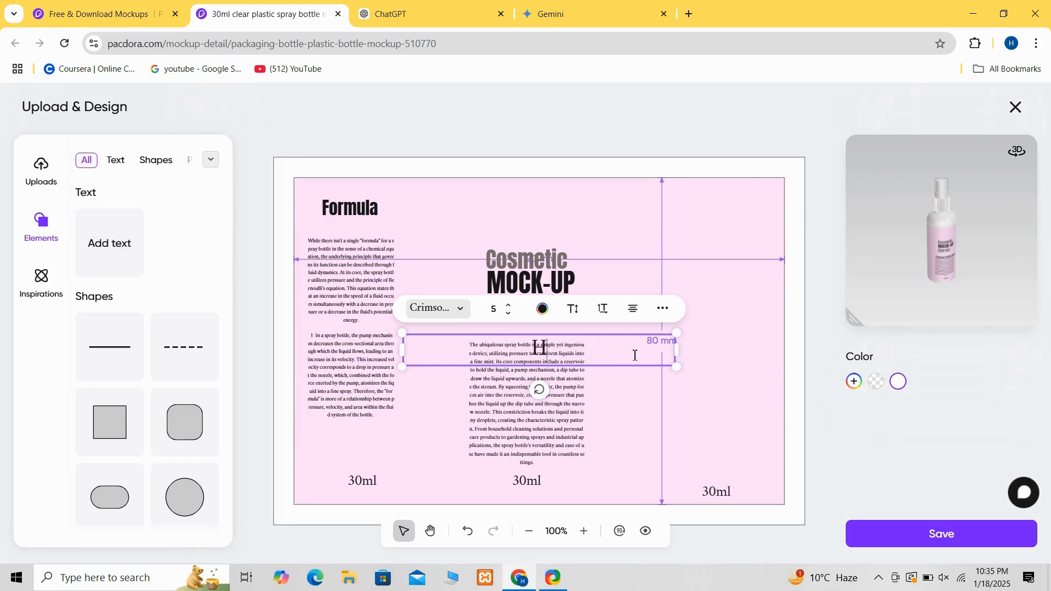
pyautogui.write('ow To Use')
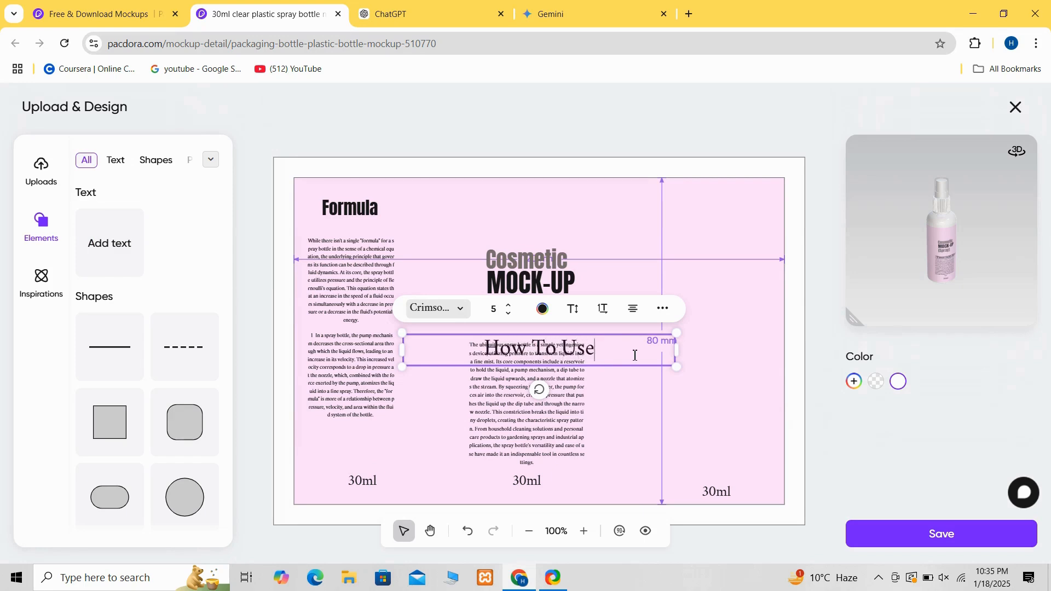
pyautogui.write('?')
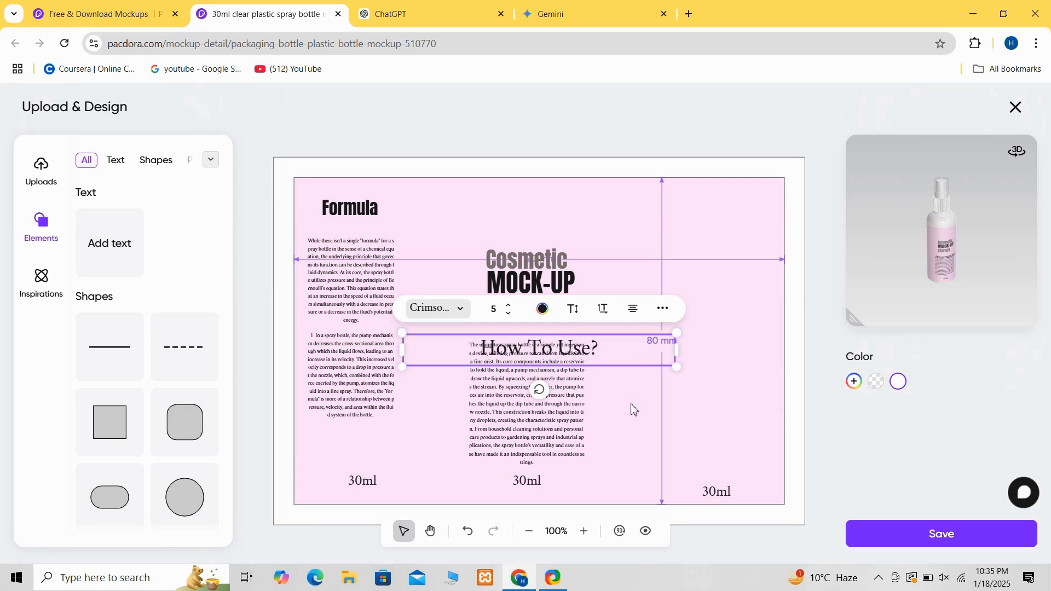
# Move the "How To Use?" text to the upper-right area of the label and narrow its text box to fit.
pyautogui.click(631, 417)
pyautogui.click(539, 346)
pyautogui.moveTo(539, 345); pyautogui.dragTo(693, 202)
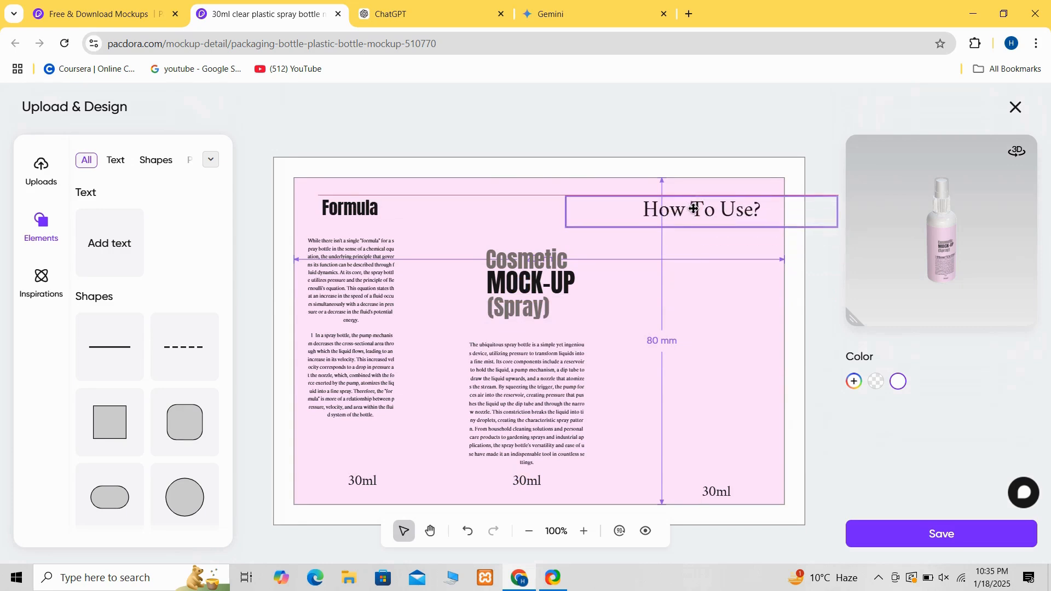
pyautogui.click(713, 184)
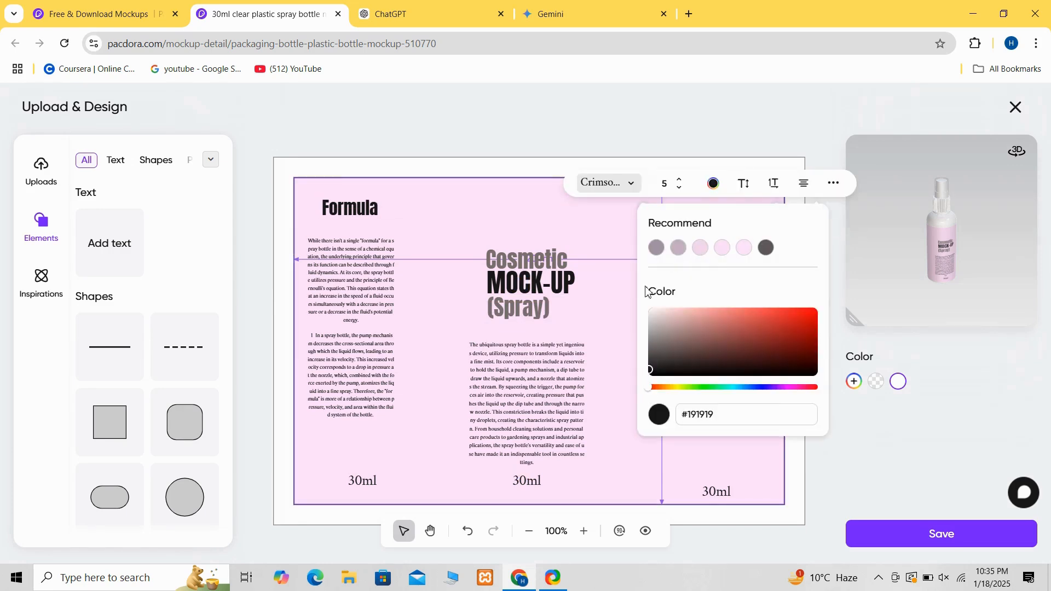
pyautogui.click(613, 257)
# Change the font of the "How To Use?" heading to Anton-Regular.
pyautogui.click(688, 225)
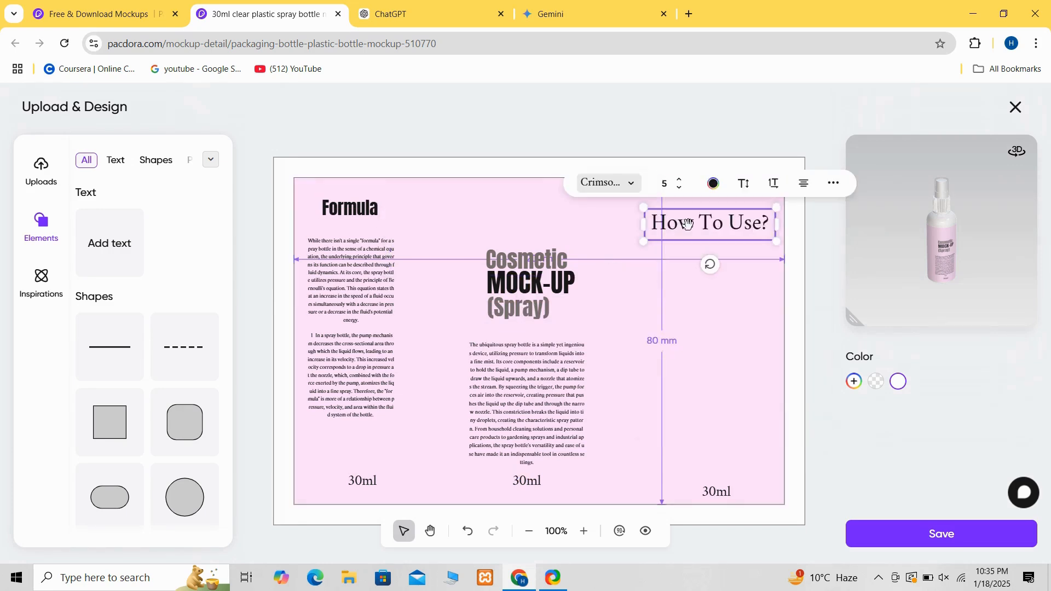
pyautogui.click(638, 194)
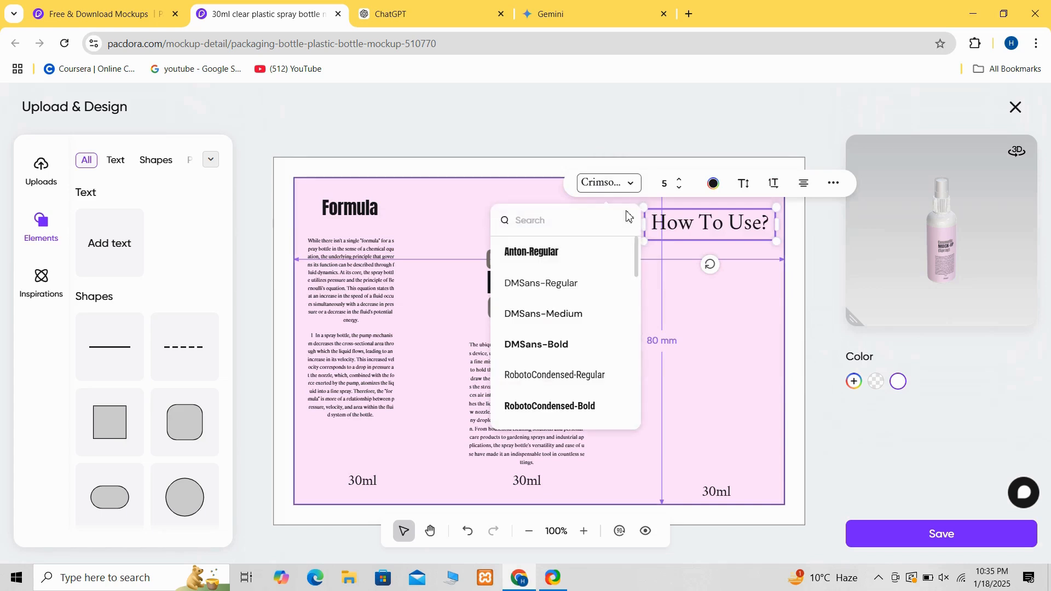
pyautogui.click(551, 257)
pyautogui.click(751, 313)
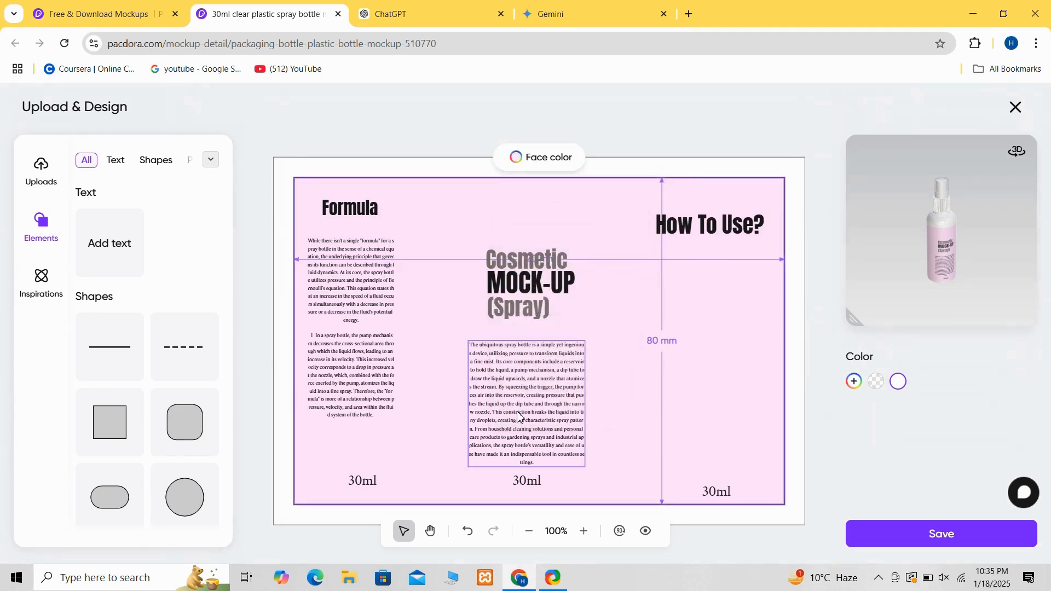
# Add the copied spray bottle usage instructions as a narrow size 1 text column under the "How To Use?" heading.
pyautogui.click(106, 244)
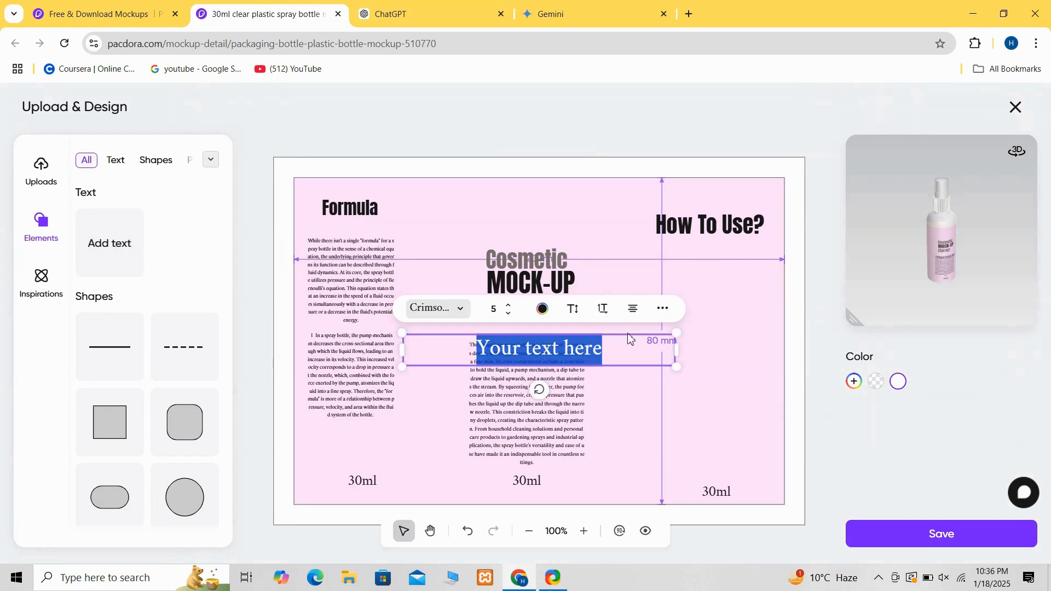
pyautogui.click(630, 342)
pyautogui.press('BackSpace')
pyautogui.press('BackSpace')
pyautogui.press('BackSpace')
pyautogui.press('BackSpace')
pyautogui.press('BackSpace')
pyautogui.press('BackSpace')
pyautogui.press('BackSpace')
pyautogui.press('BackSpace')
pyautogui.press('BackSpace')
pyautogui.press('BackSpace')
pyautogui.press('BackSpace')
pyautogui.press('BackSpace')
pyautogui.press('BackSpace')
pyautogui.press('BackSpace')
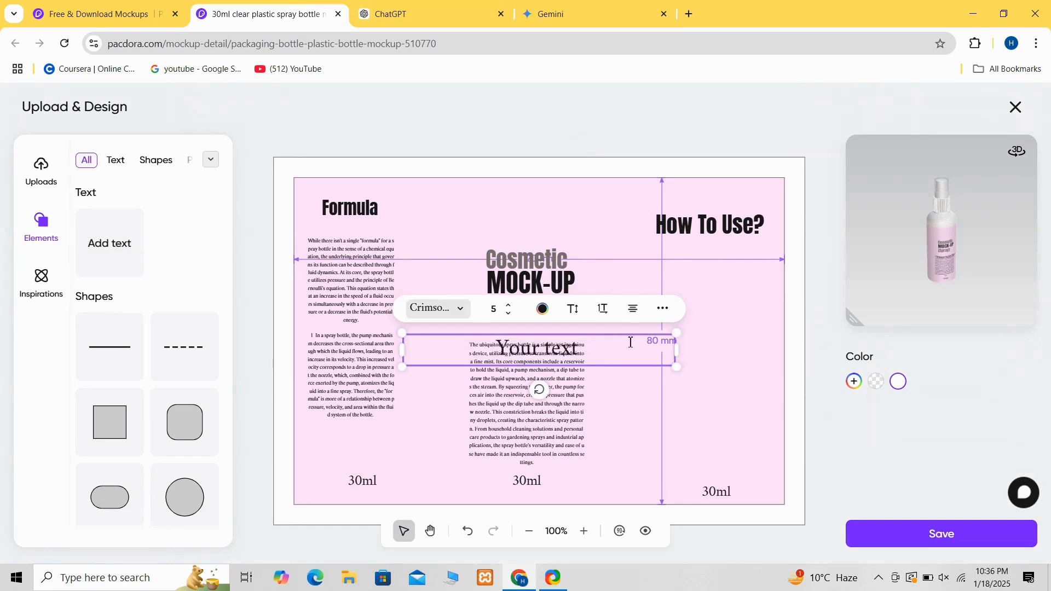
pyautogui.hotkey('ctrl', 'v')
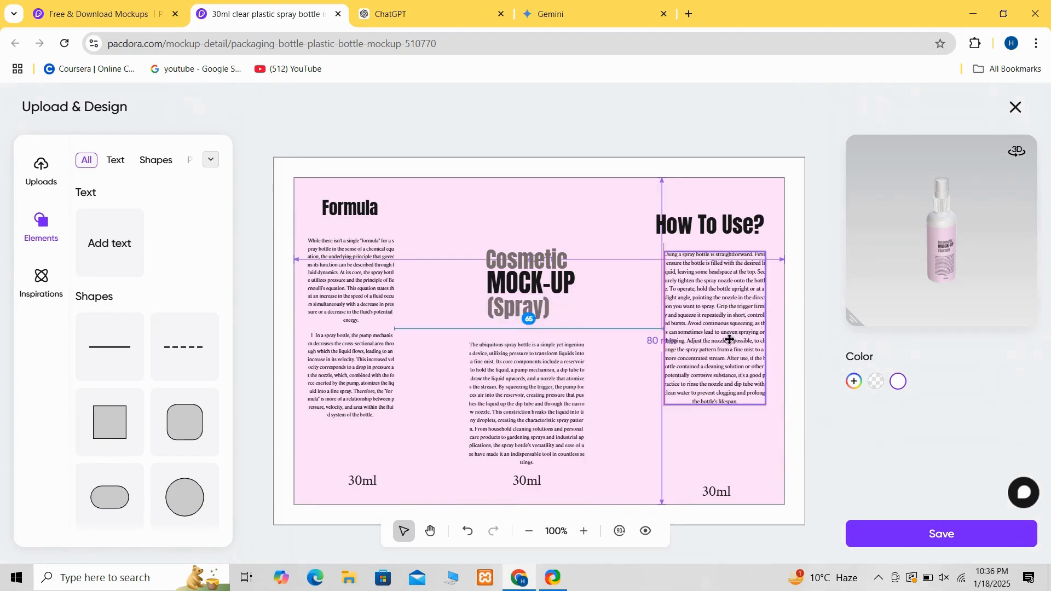
pyautogui.moveTo(729, 339); pyautogui.dragTo(727, 339)
pyautogui.click(638, 415)
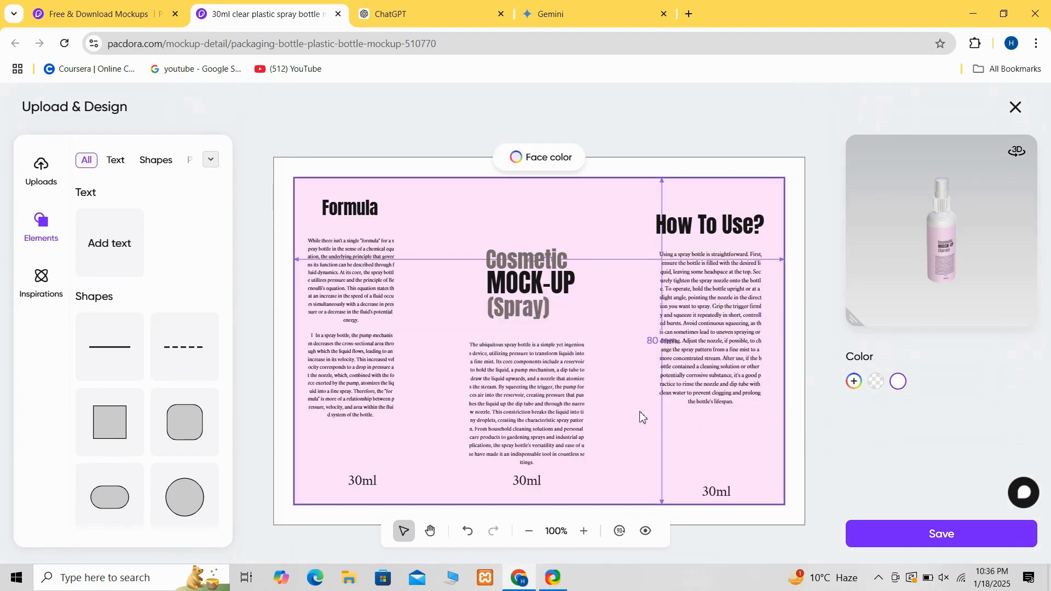
# Add the uploaded barcode image, shrink it, and place it under the "Formula" text column above the 30ml mark.
pyautogui.click(42, 173)
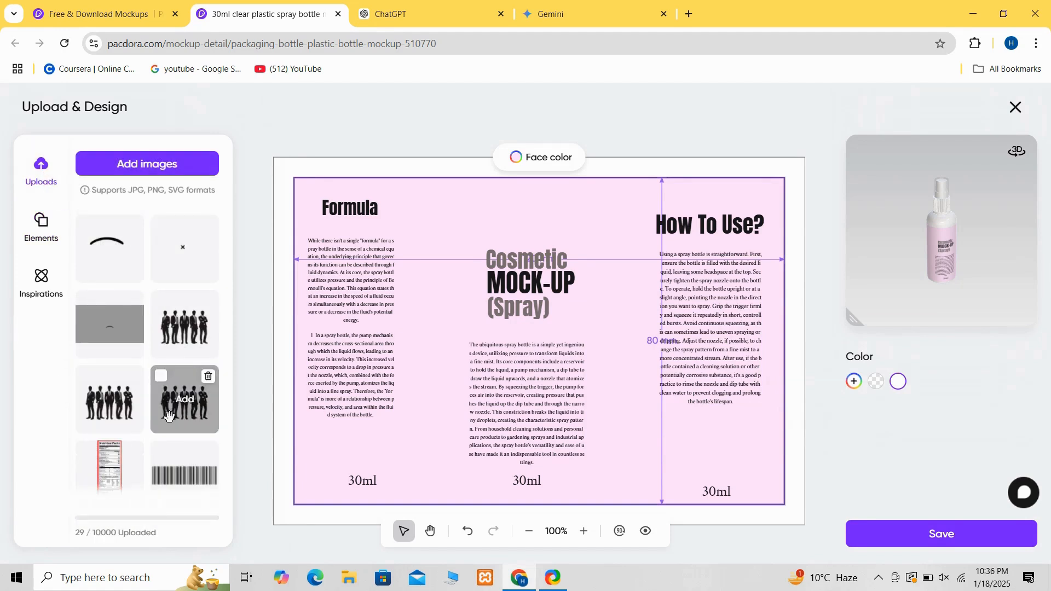
pyautogui.click(174, 465)
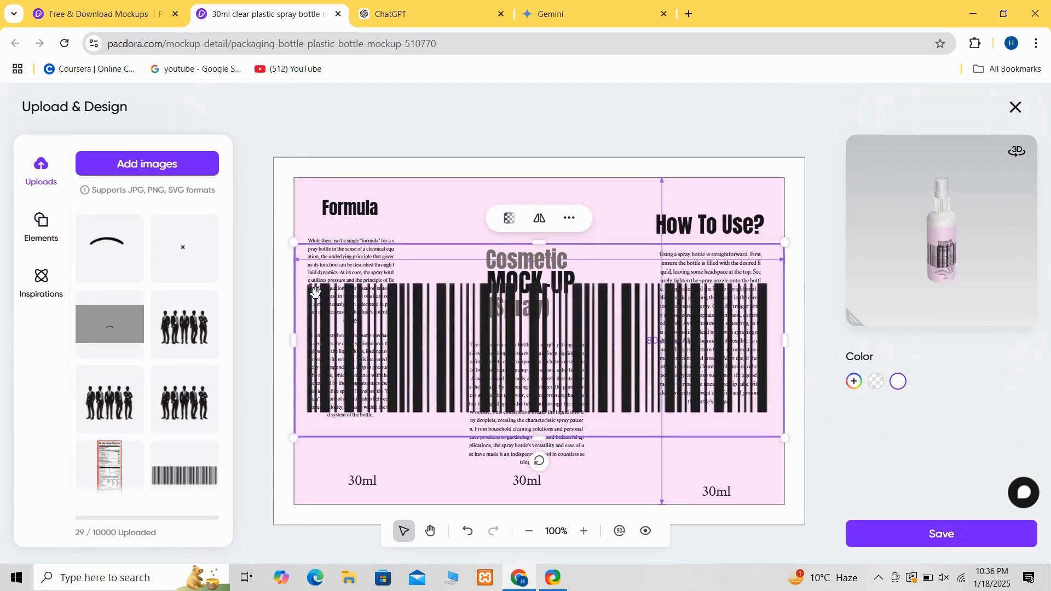
pyautogui.moveTo(296, 246); pyautogui.dragTo(335, 446)
# Duplicate the barcode and place the copy under the "How To Use?" text column.
pyautogui.rightClick(336, 446)
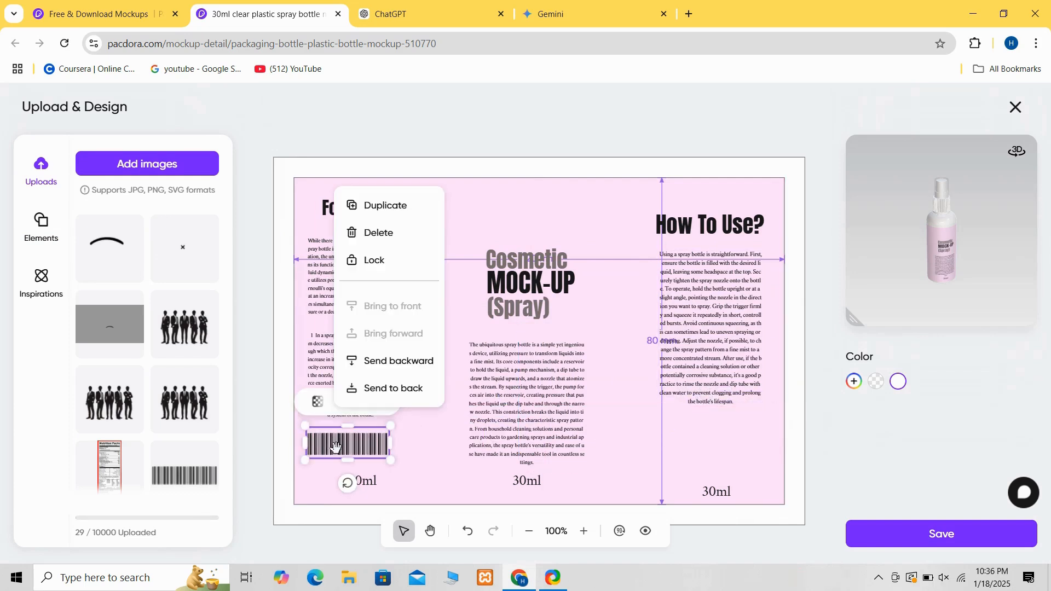
pyautogui.click(371, 207)
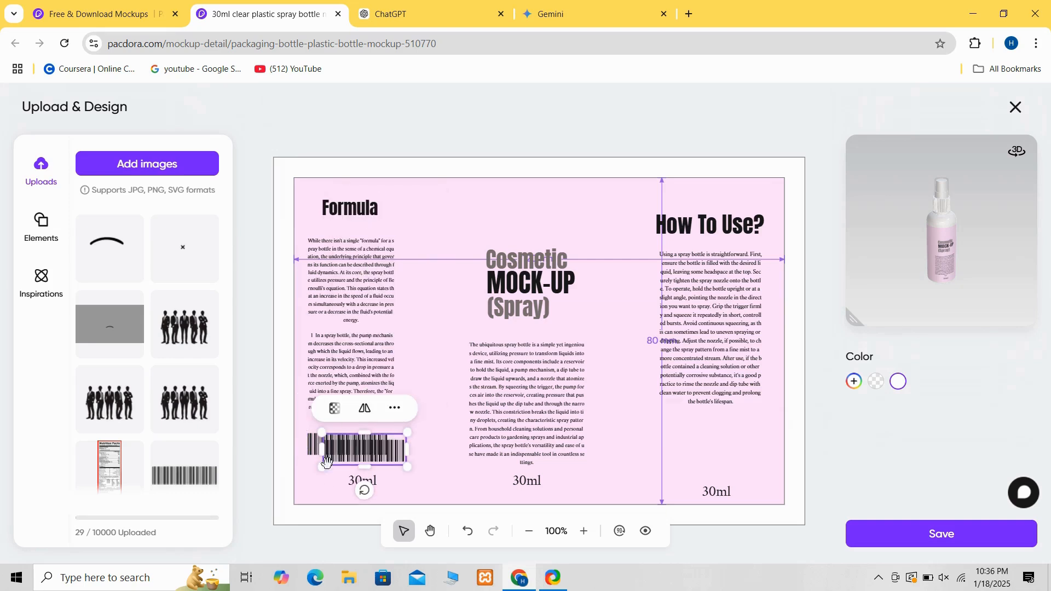
pyautogui.moveTo(383, 450); pyautogui.dragTo(711, 443)
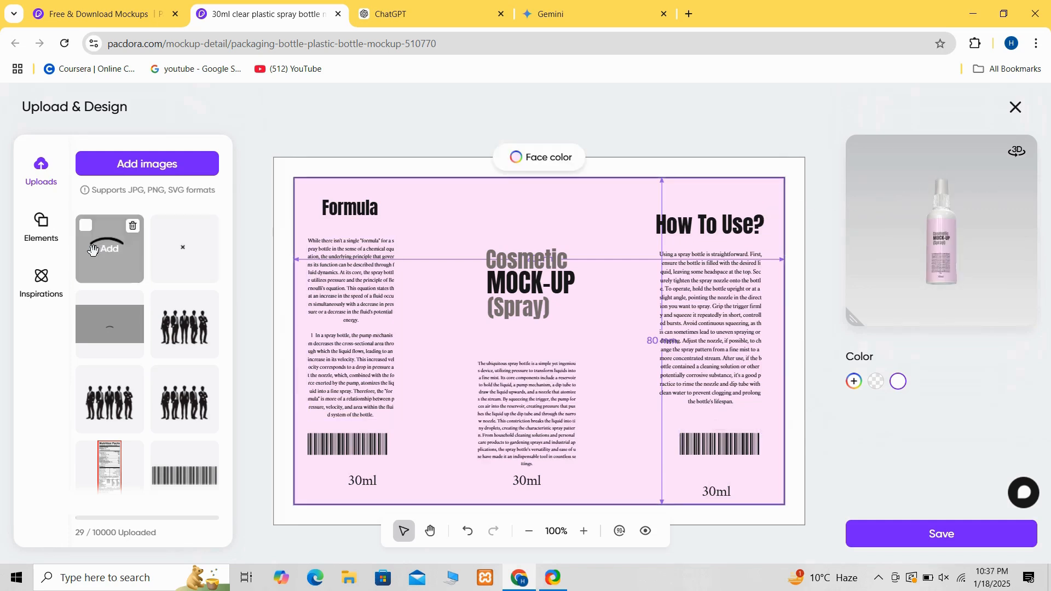
# Add a pill-shaped rounded rectangle below "(Spray)" and widen it to slightly more than the description's width.
pyautogui.click(37, 230)
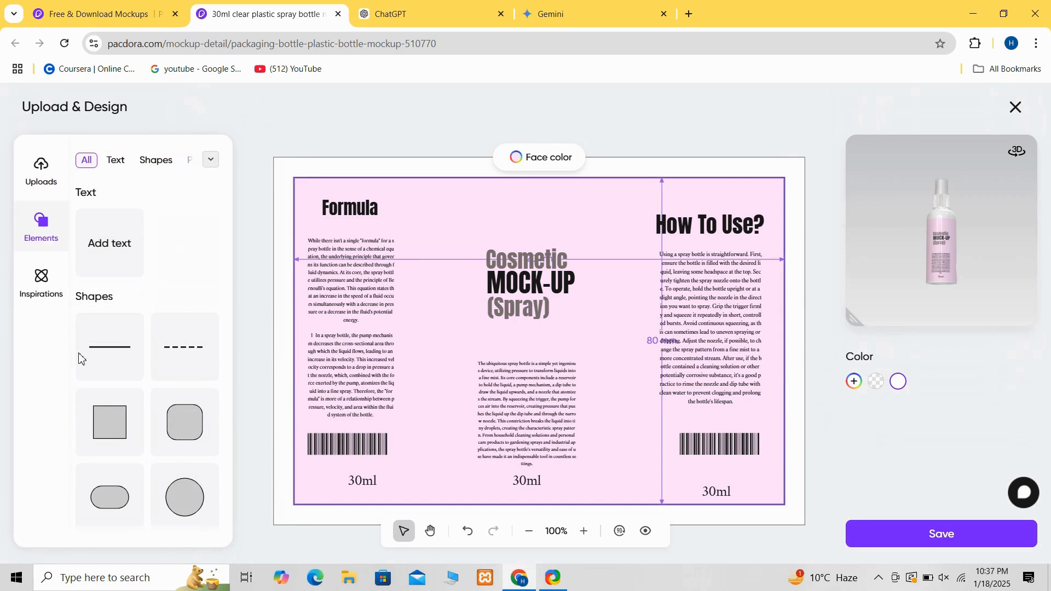
pyautogui.click(106, 499)
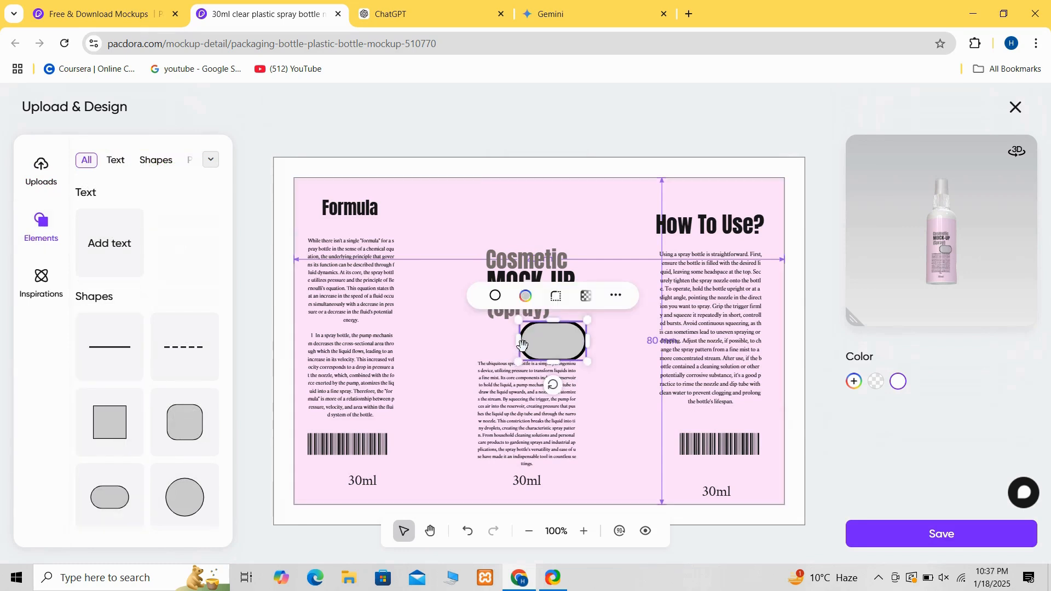
pyautogui.moveTo(519, 343); pyautogui.dragTo(472, 344)
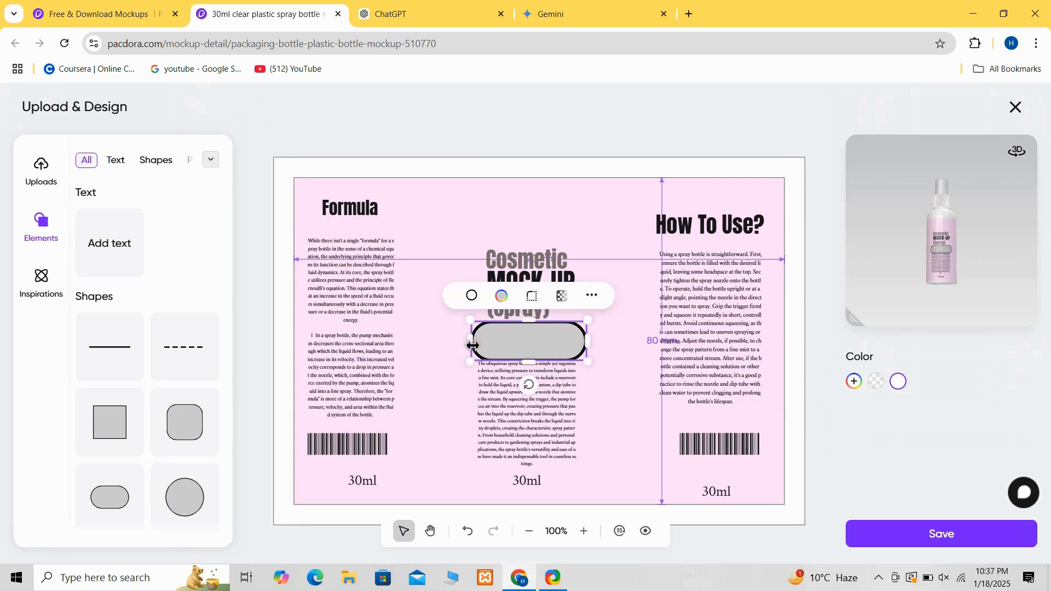
# Remove the border from the pill shape.
pyautogui.click(471, 296)
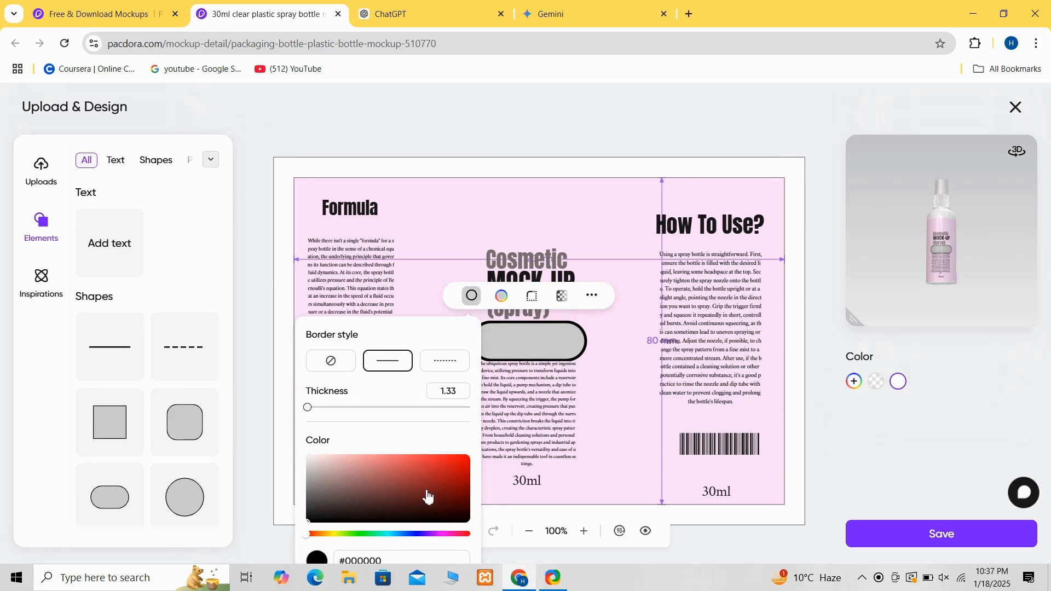
pyautogui.click(441, 534)
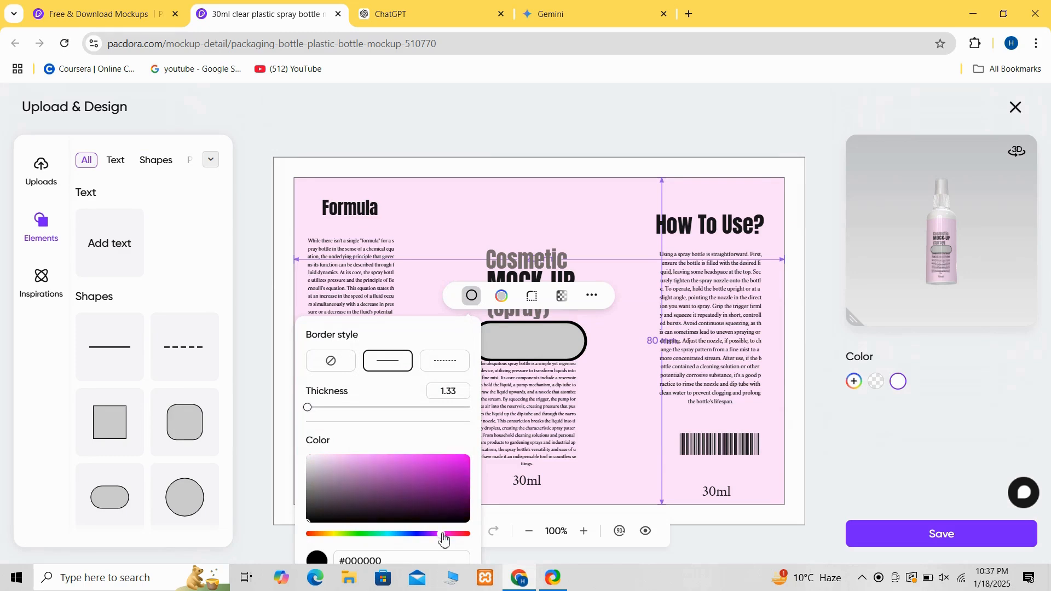
pyautogui.click(330, 363)
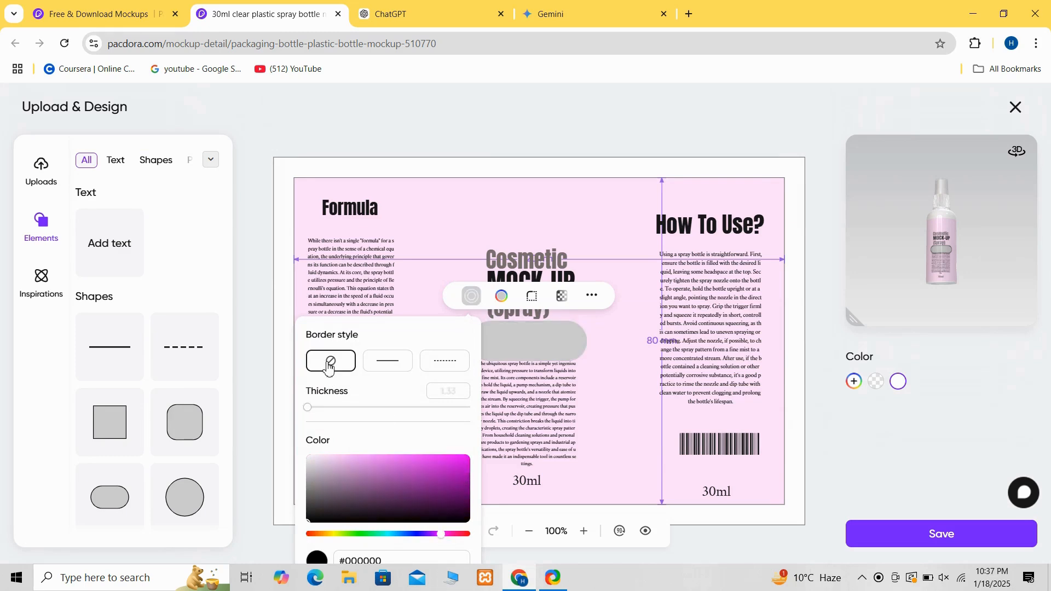
pyautogui.click(524, 334)
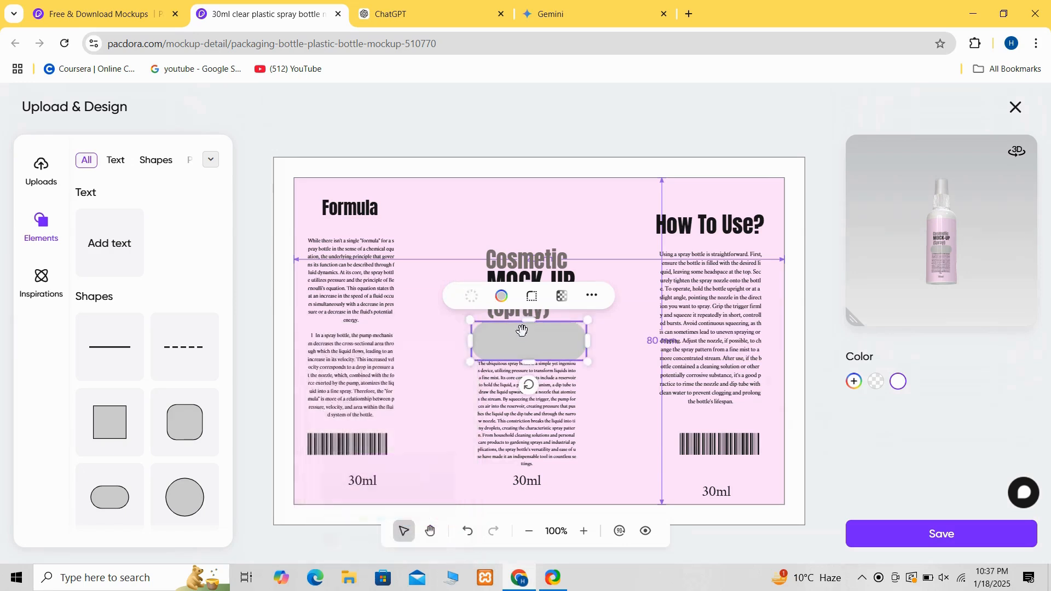
# Try light pink #fbddf7 and near-black #1e1d1e as the pill shape's fill.
pyautogui.click(502, 298)
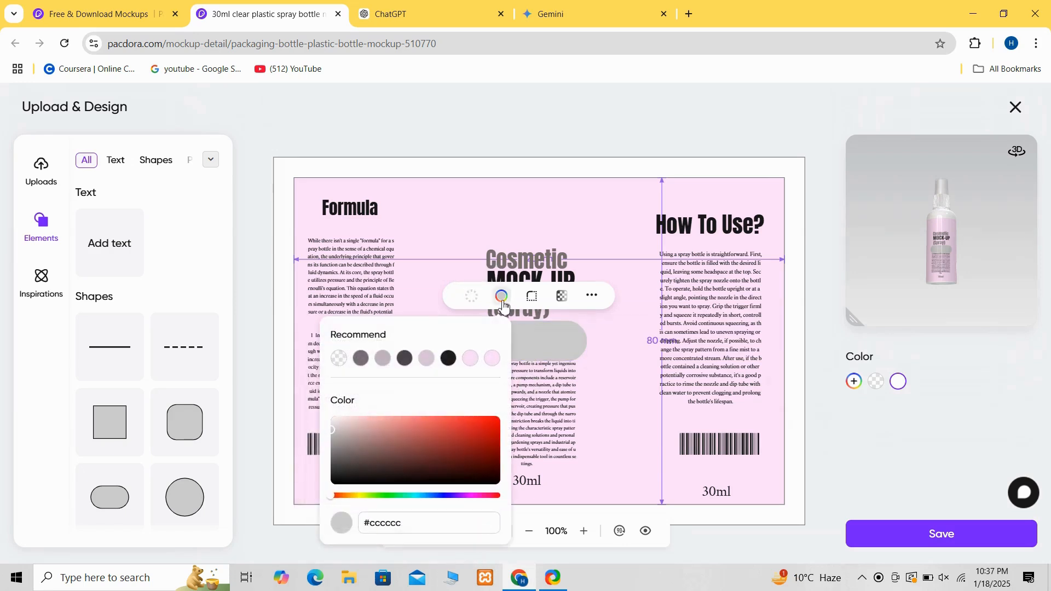
pyautogui.click(469, 359)
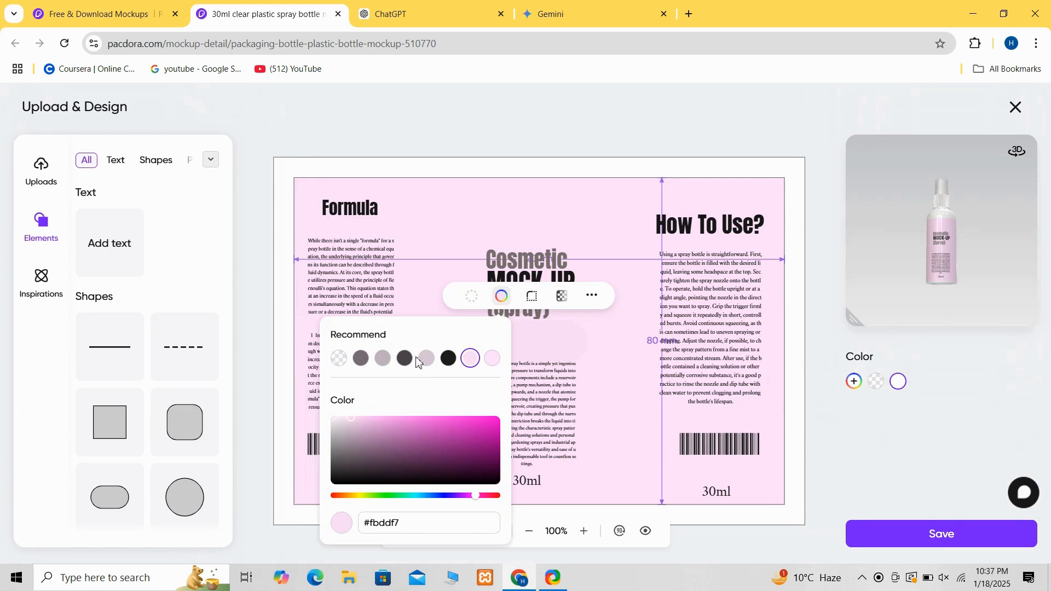
pyautogui.click(449, 359)
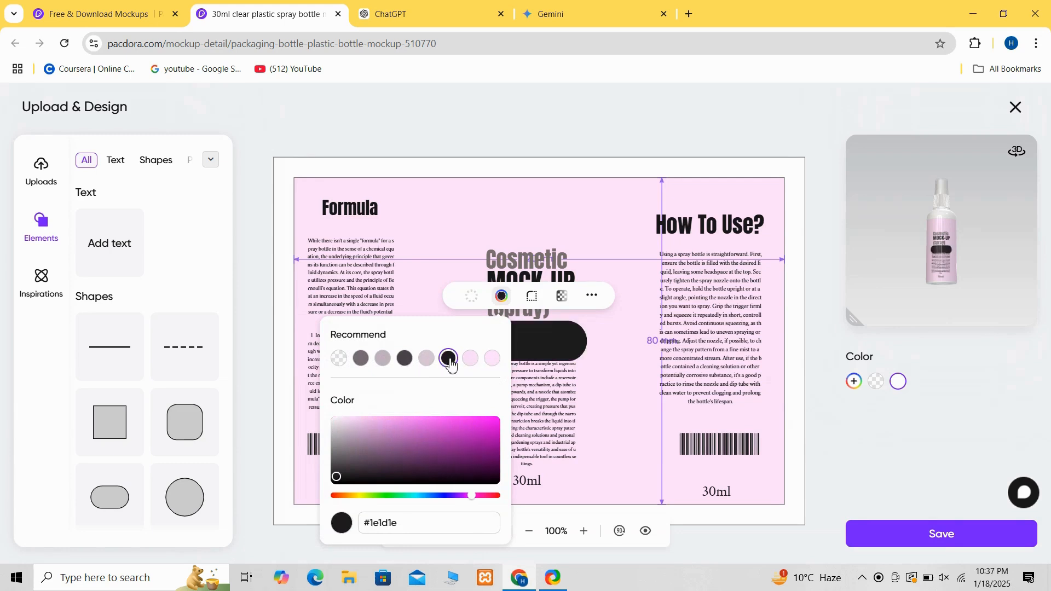
pyautogui.click(432, 287)
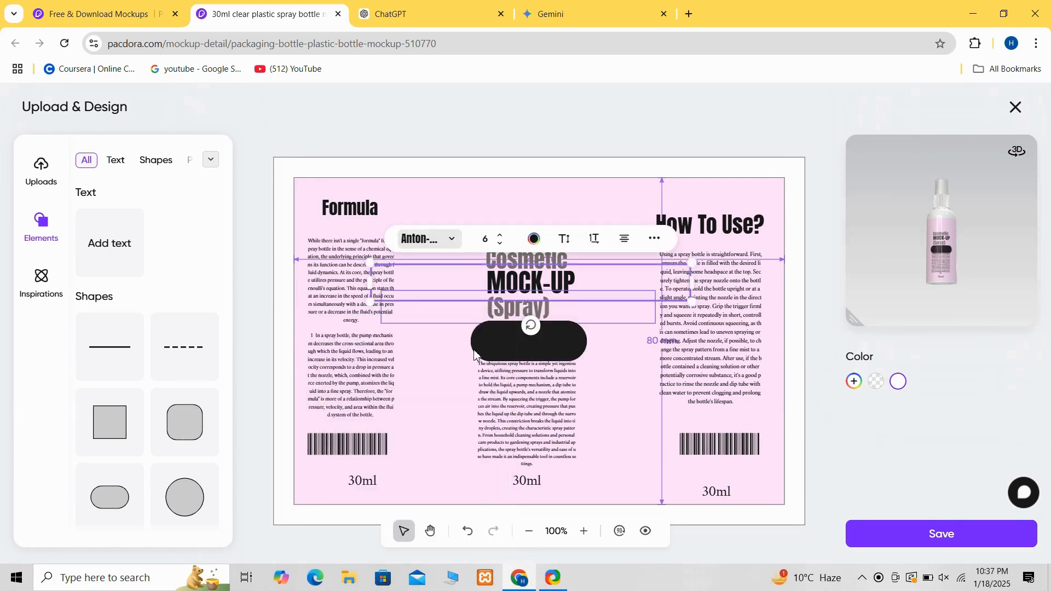
# Fill the pill shape with bright magenta #f70cf7.
pyautogui.click(498, 348)
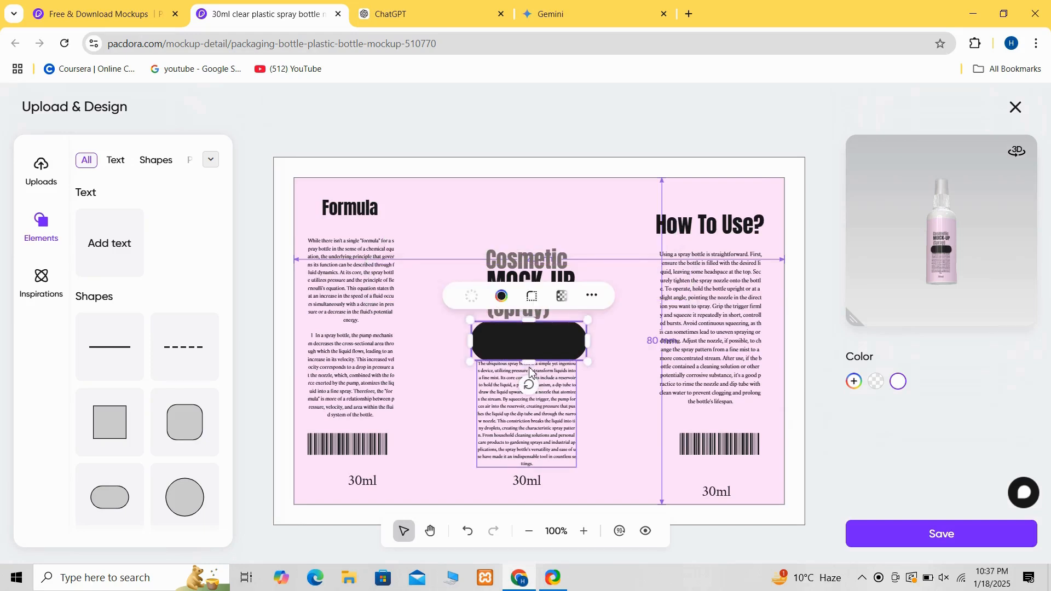
pyautogui.click(501, 296)
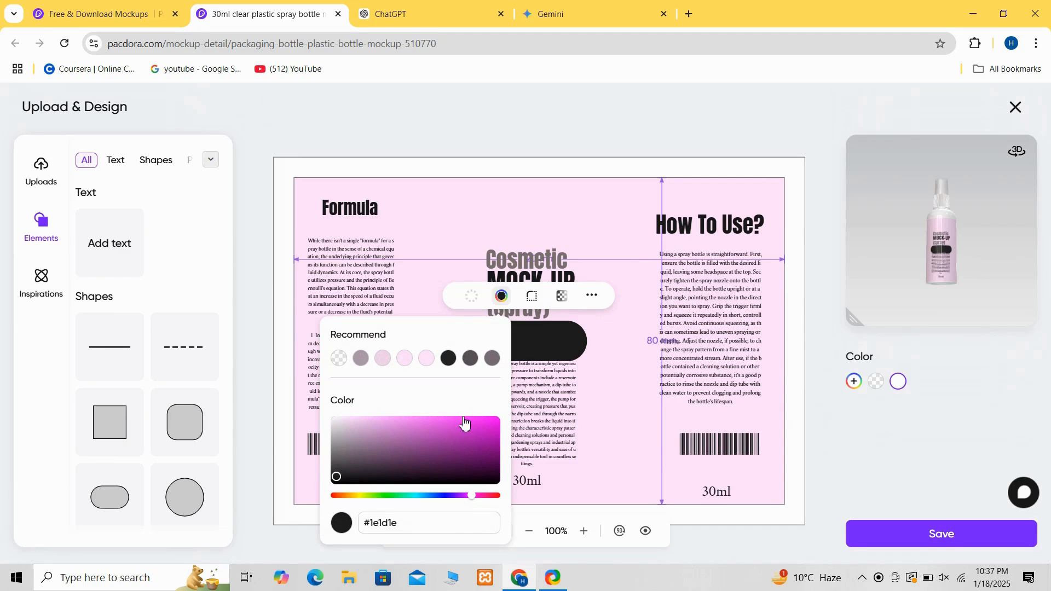
pyautogui.click(492, 419)
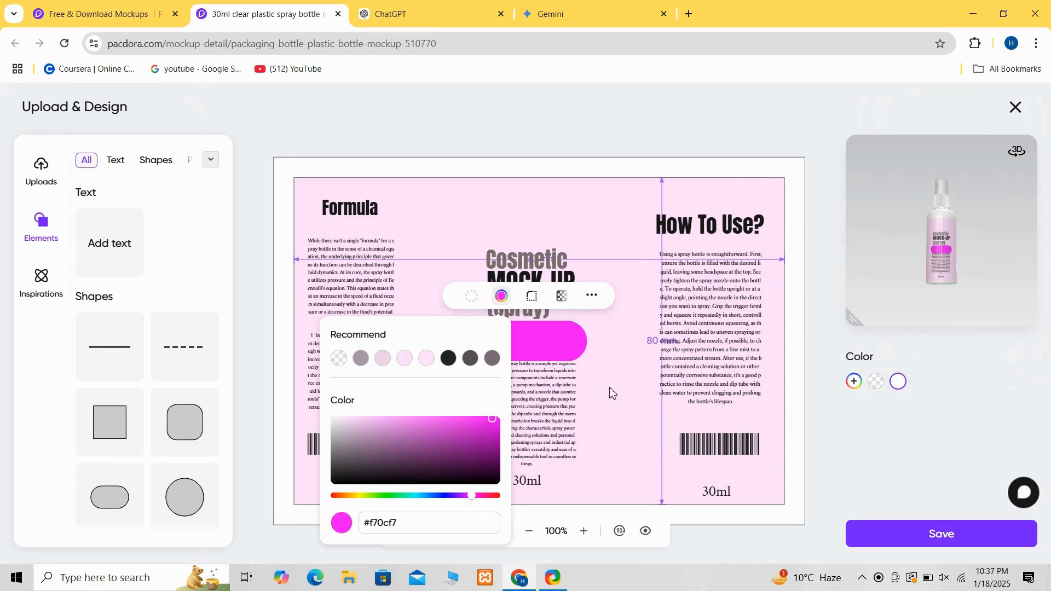
pyautogui.click(679, 390)
pyautogui.click(679, 389)
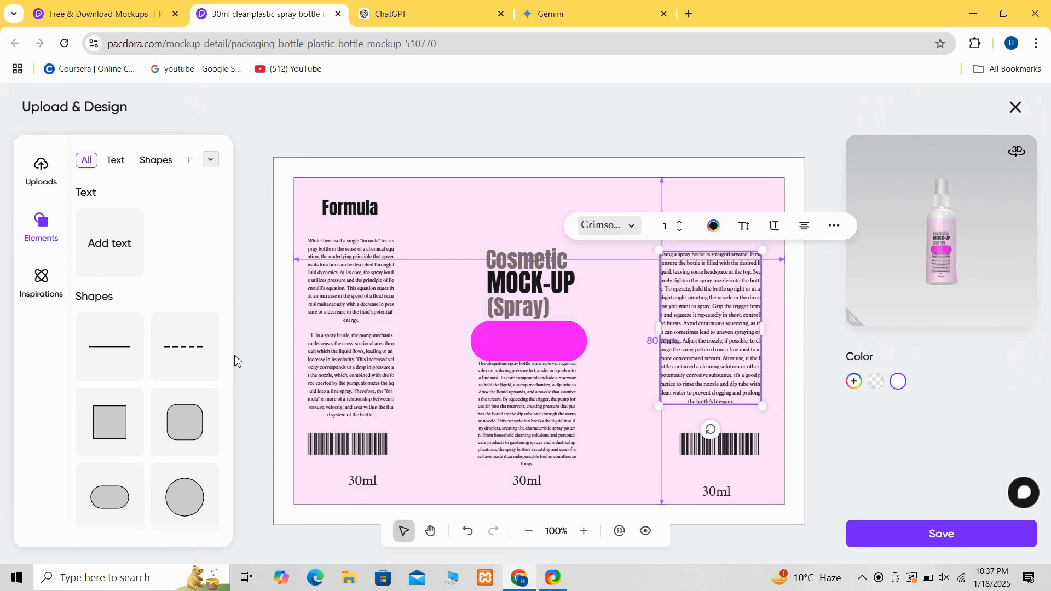
# Add the text "Super Spray" at size 4 and center it on the magenta pill shape.
pyautogui.click(96, 244)
pyautogui.click(615, 354)
pyautogui.press('BackSpace')
pyautogui.press('BackSpace')
pyautogui.press('BackSpace')
pyautogui.press('BackSpace')
pyautogui.press('BackSpace')
pyautogui.press('BackSpace')
pyautogui.press('BackSpace')
pyautogui.press('BackSpace')
pyautogui.press('BackSpace')
pyautogui.press('BackSpace')
pyautogui.press('BackSpace')
pyautogui.press('BackSpace')
pyautogui.press('BackSpace')
pyautogui.press('BackSpace')
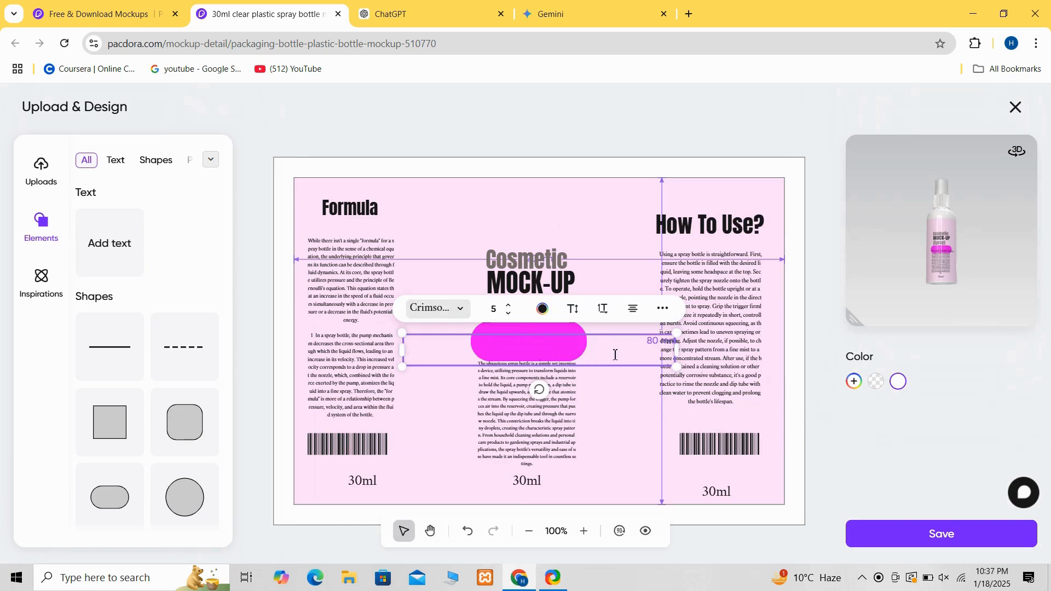
pyautogui.write('Super Spray')
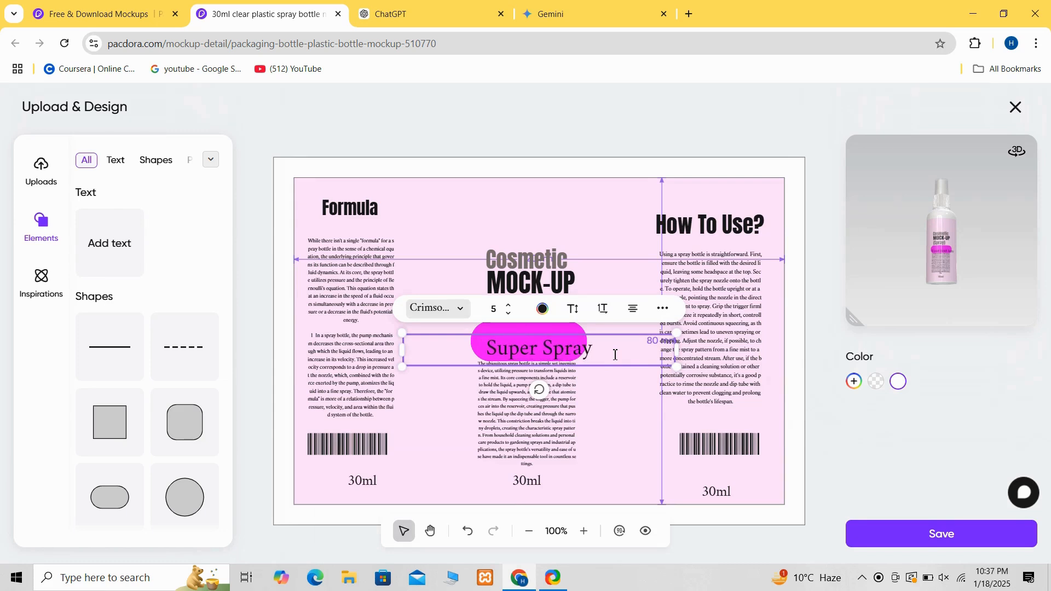
pyautogui.moveTo(452, 349)
pyautogui.mouseDown()
pyautogui.moveTo(523, 341)
pyautogui.moveTo(486, 330)
pyautogui.moveTo(535, 353)
pyautogui.moveTo(518, 346)
pyautogui.mouseUp()
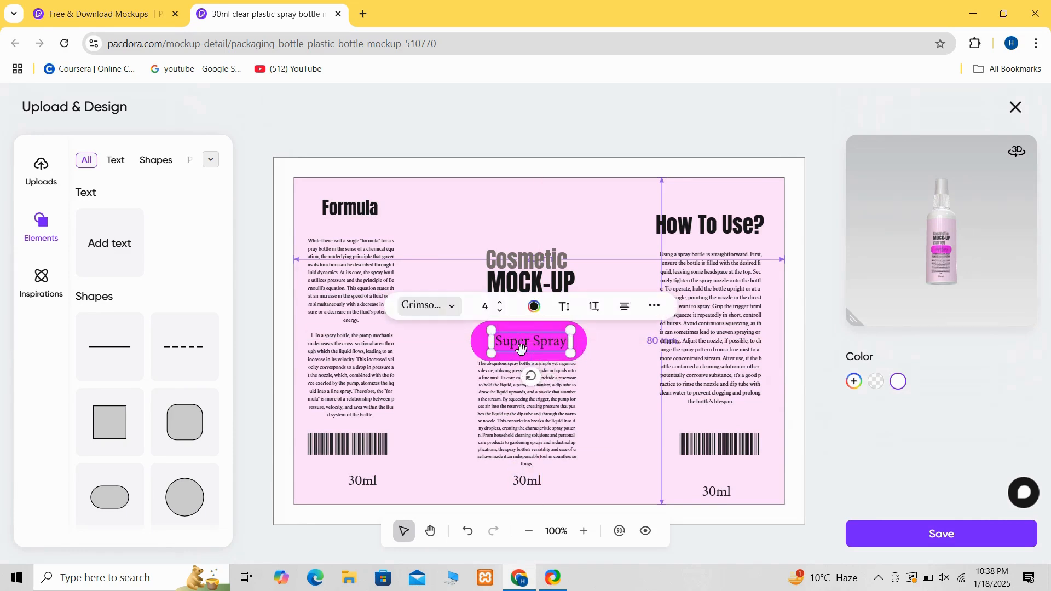
# Set the color of the "Super Spray" text to white (#ffffff).
pyautogui.click(535, 309)
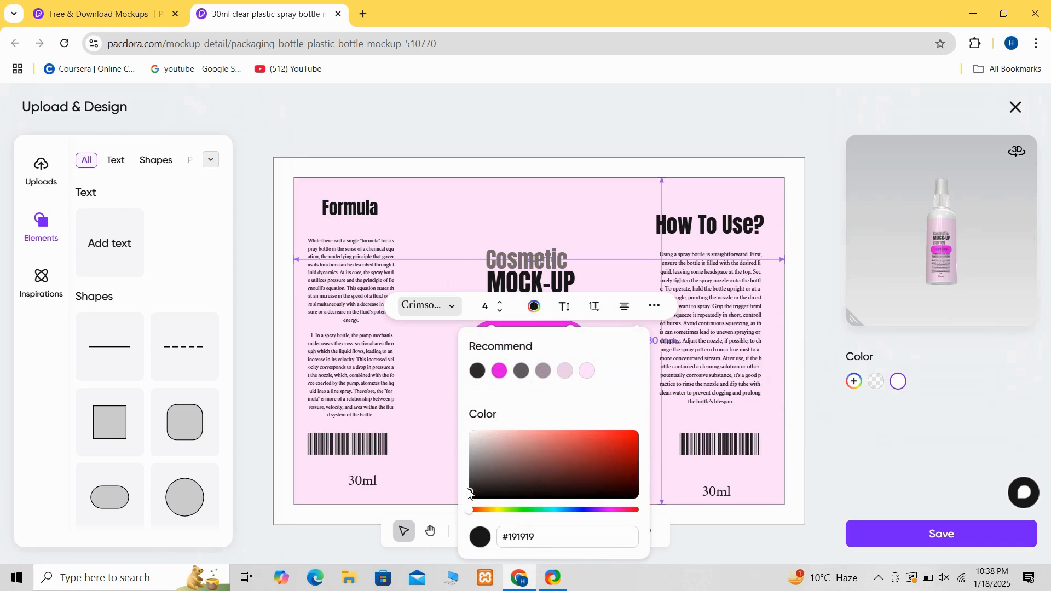
pyautogui.moveTo(472, 494); pyautogui.dragTo(460, 404)
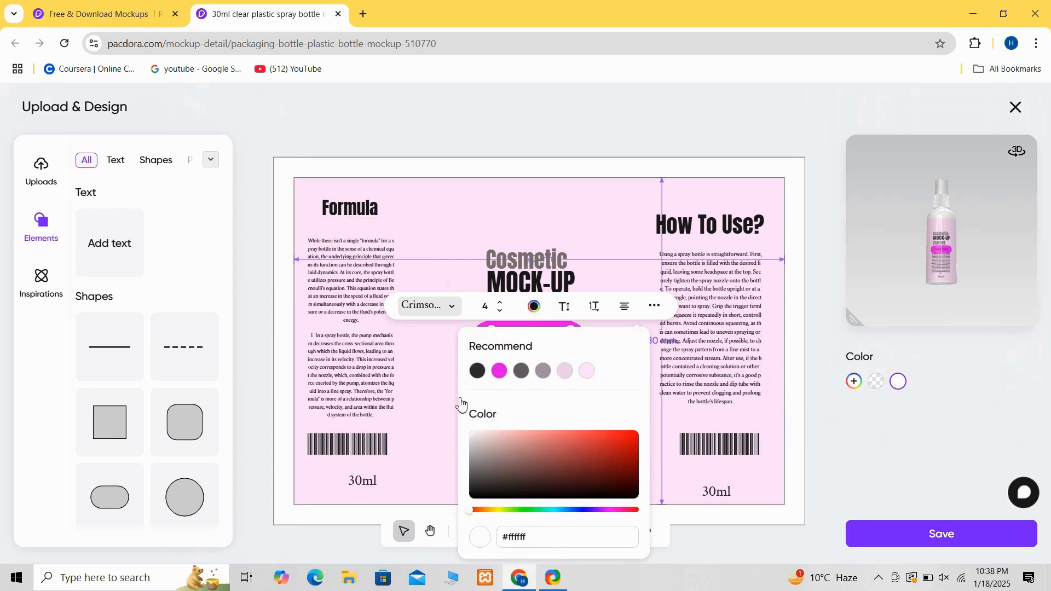
pyautogui.click(429, 414)
pyautogui.click(523, 339)
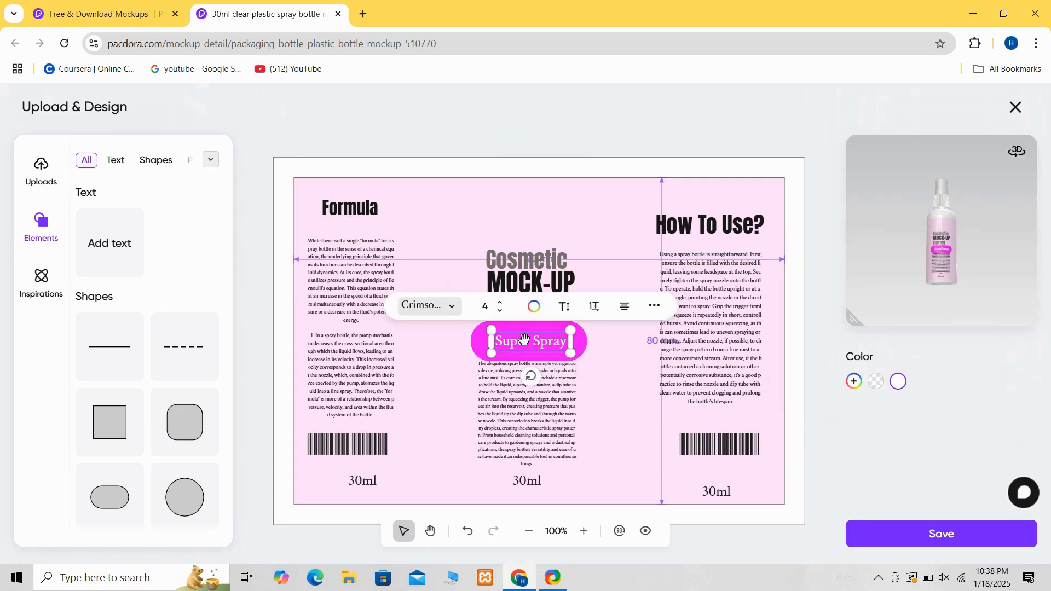
# Change the "Super Spray" text to the Anton font and enlarge it slightly to fill the magenta pill shape.
pyautogui.click(451, 305)
pyautogui.click(384, 383)
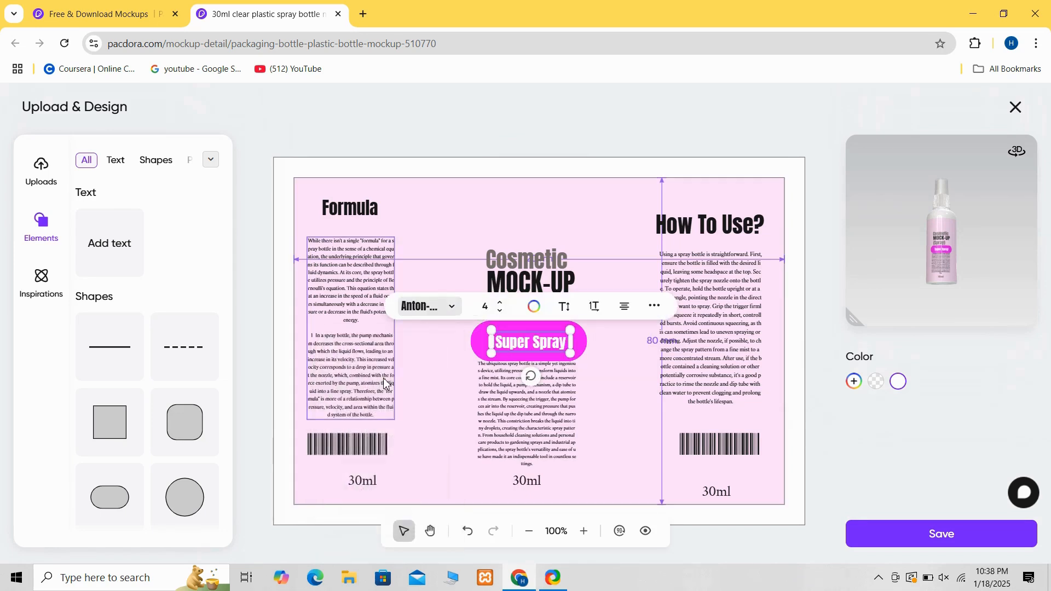
pyautogui.moveTo(494, 335); pyautogui.dragTo(481, 335)
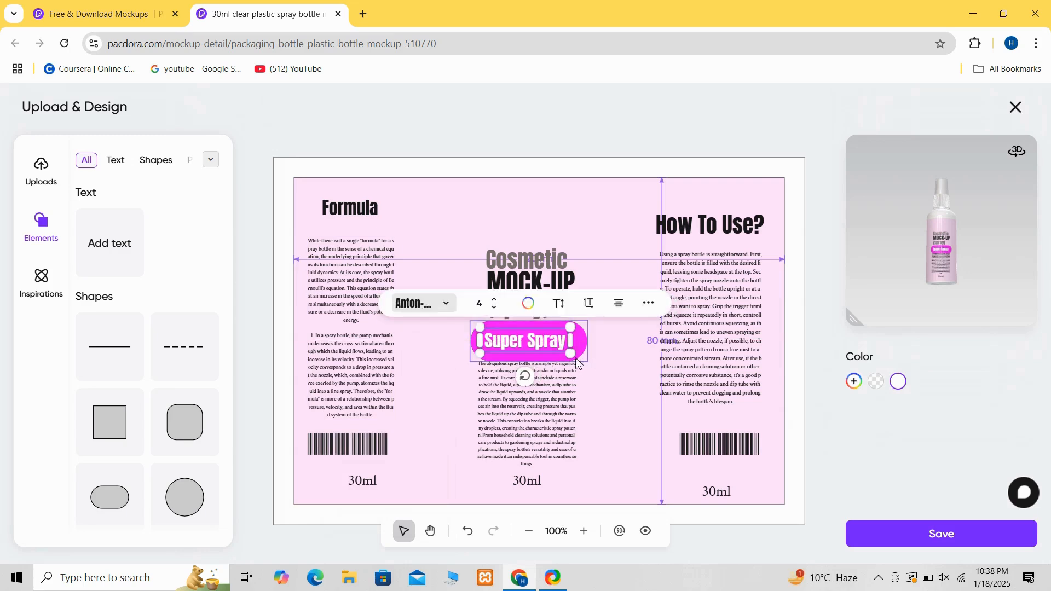
pyautogui.moveTo(570, 356); pyautogui.dragTo(577, 358)
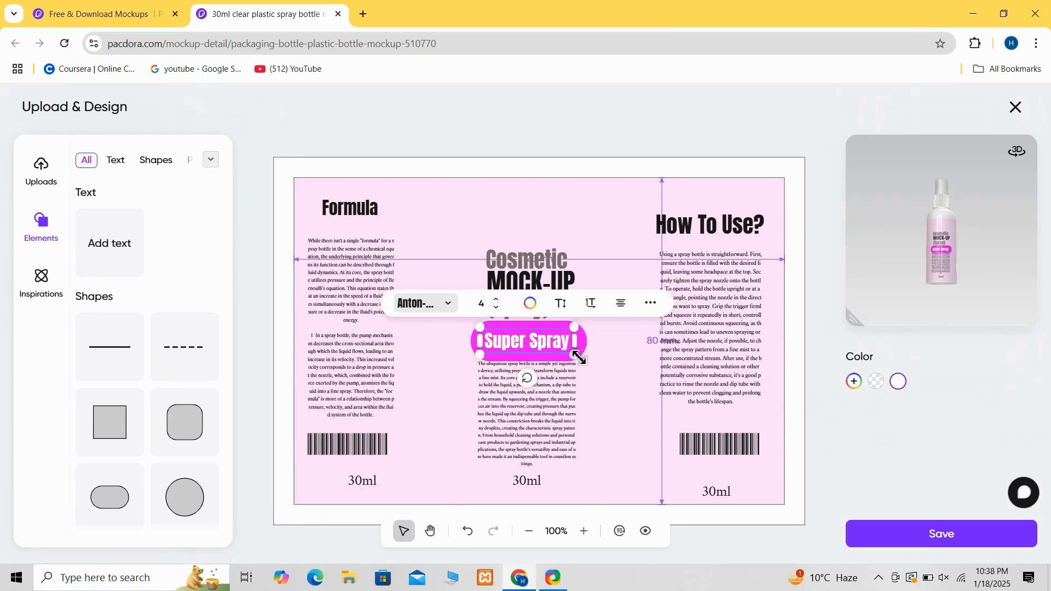
pyautogui.click(623, 382)
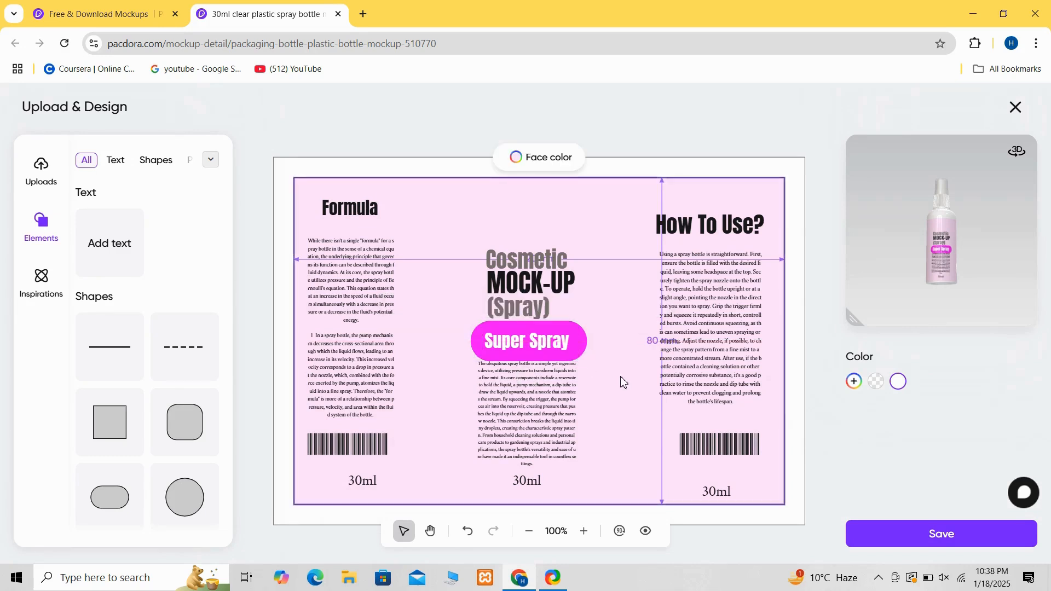
# Add a second pill shape, tilt it up to the right beside the end of the central description, and remove its border.
pyautogui.click(100, 500)
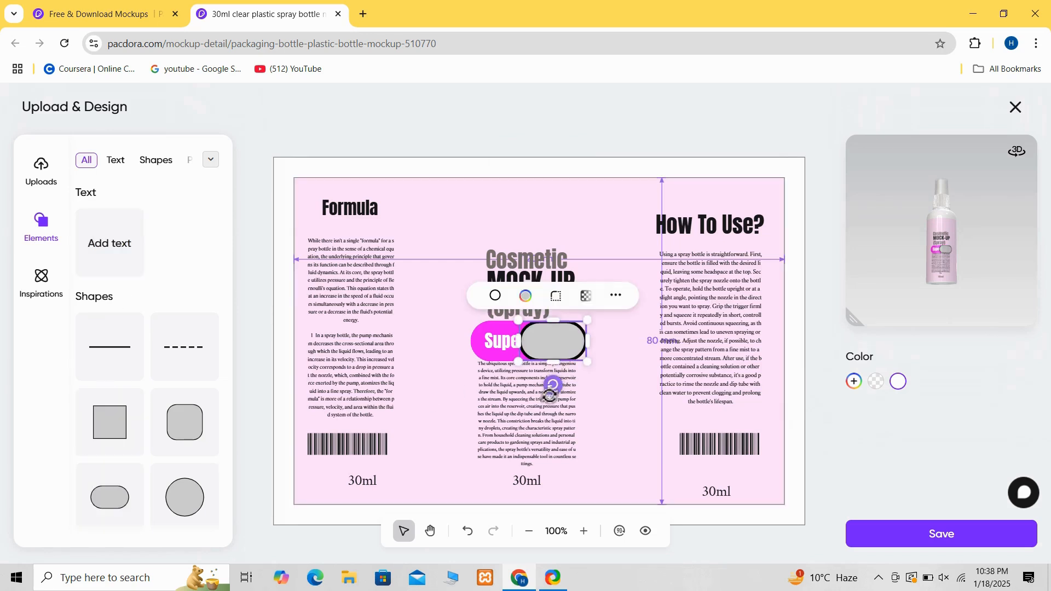
pyautogui.moveTo(553, 385); pyautogui.dragTo(577, 379)
pyautogui.moveTo(554, 345)
pyautogui.mouseDown()
pyautogui.moveTo(564, 446)
pyautogui.moveTo(578, 458)
pyautogui.mouseUp()
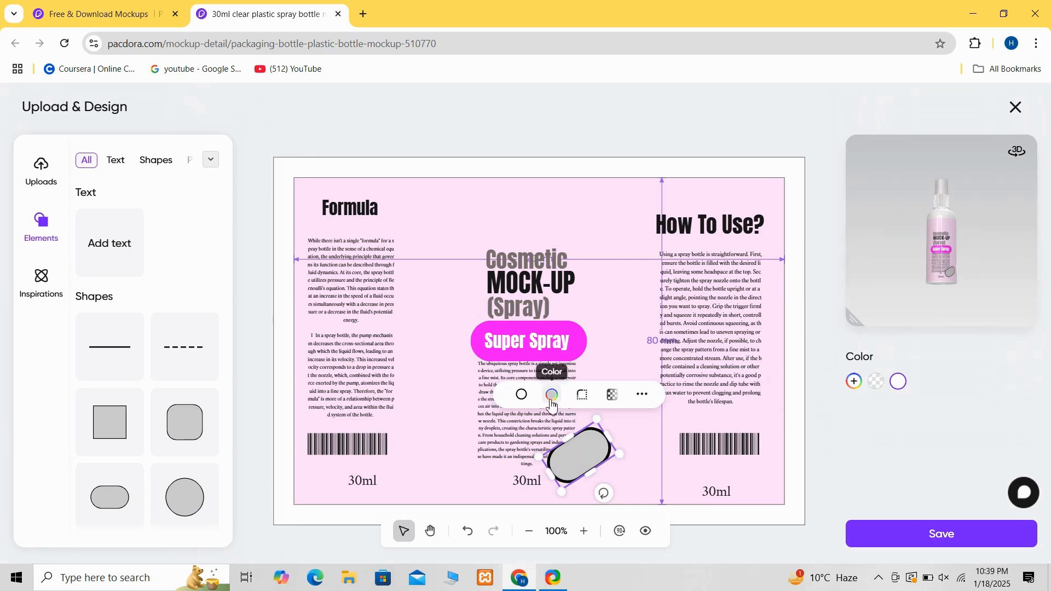
pyautogui.click(521, 394)
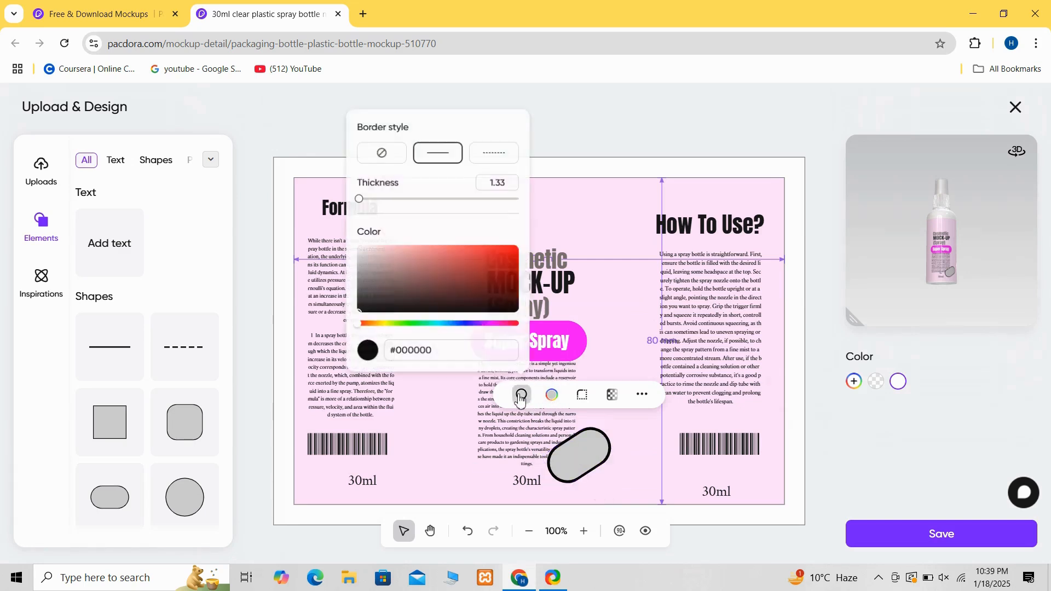
pyautogui.click(381, 153)
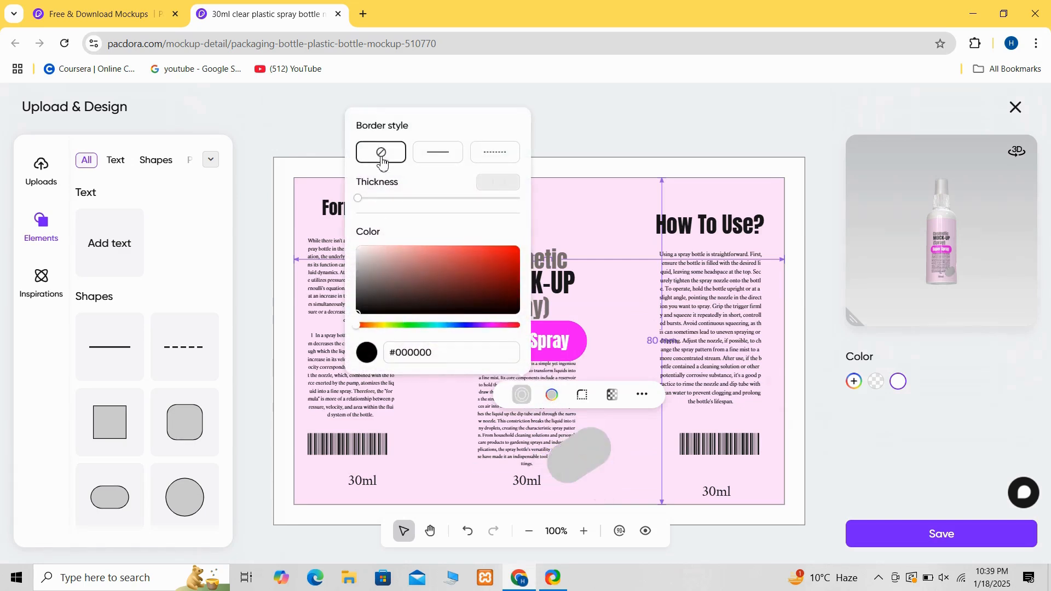
# Fill the tilted pill shape with bright pink #f42af7.
pyautogui.click(552, 405)
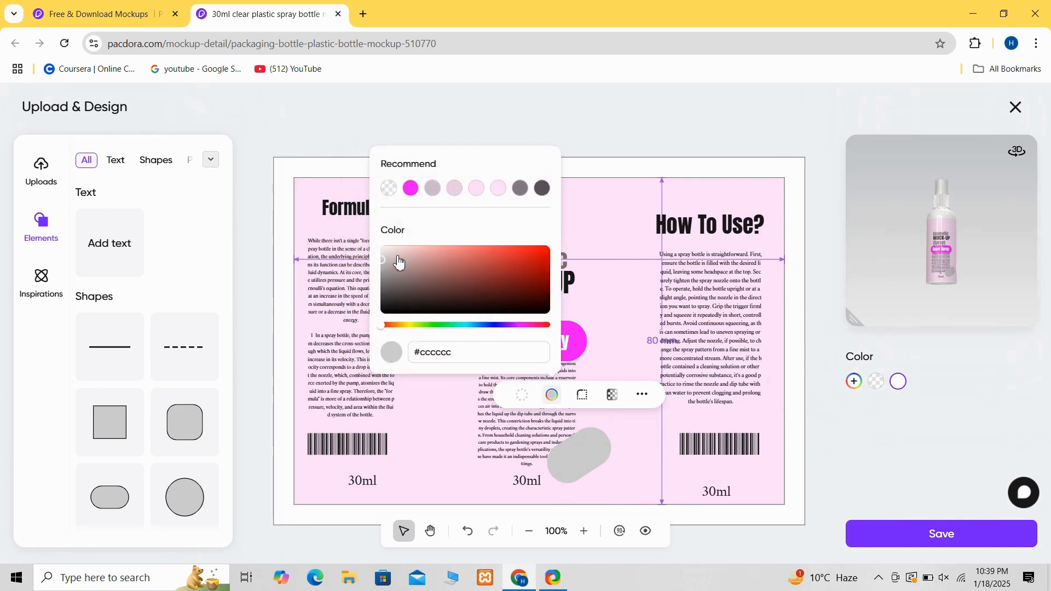
pyautogui.click(522, 327)
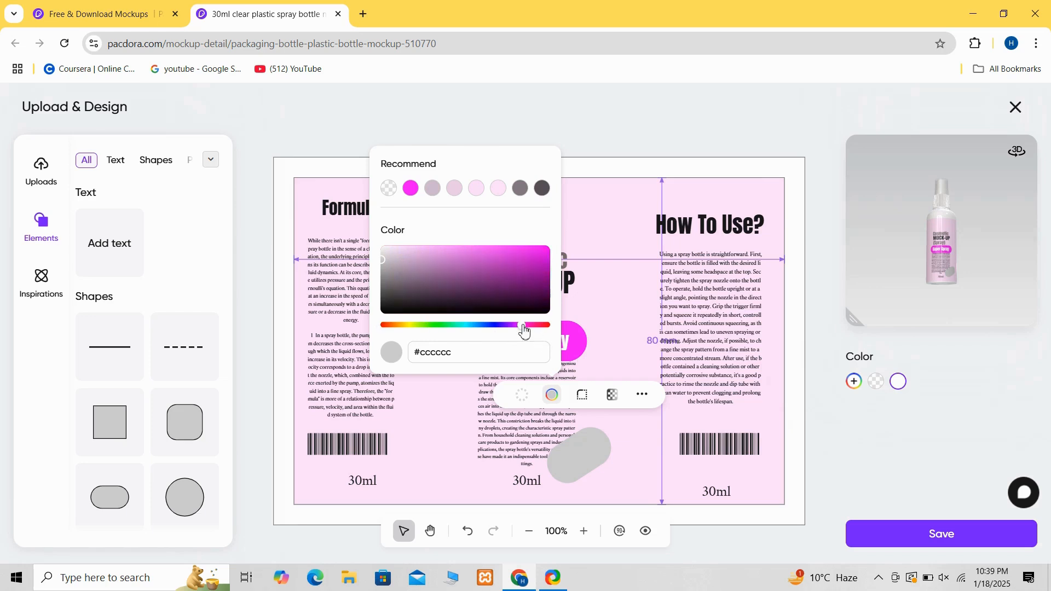
pyautogui.click(386, 258)
pyautogui.click(478, 247)
pyautogui.moveTo(478, 249)
pyautogui.mouseDown()
pyautogui.moveTo(519, 295)
pyautogui.moveTo(524, 252)
pyautogui.mouseUp()
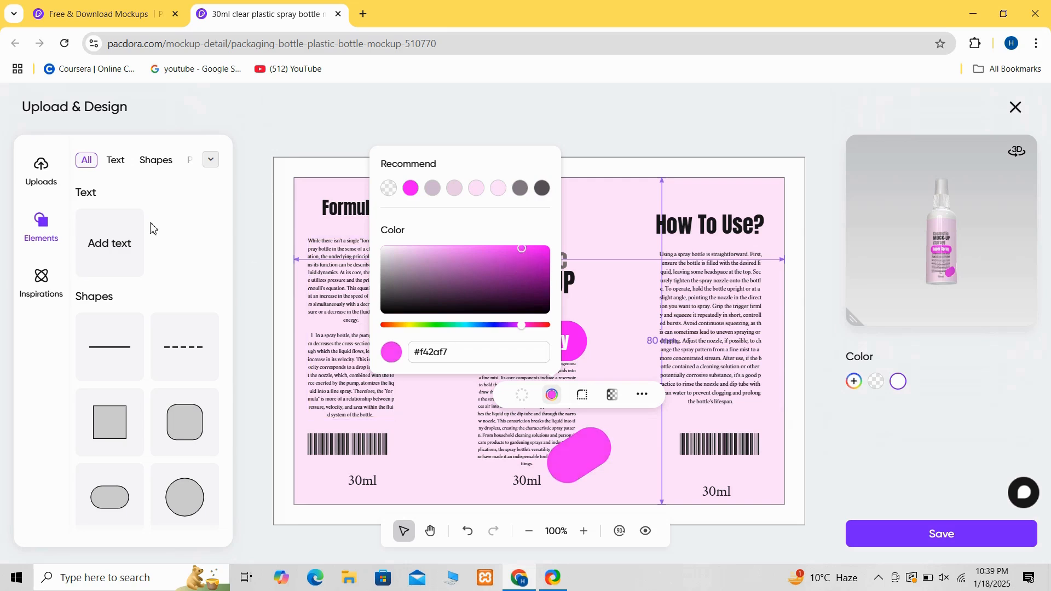
# Add a new text element reading "50%OFF".
pyautogui.click(115, 246)
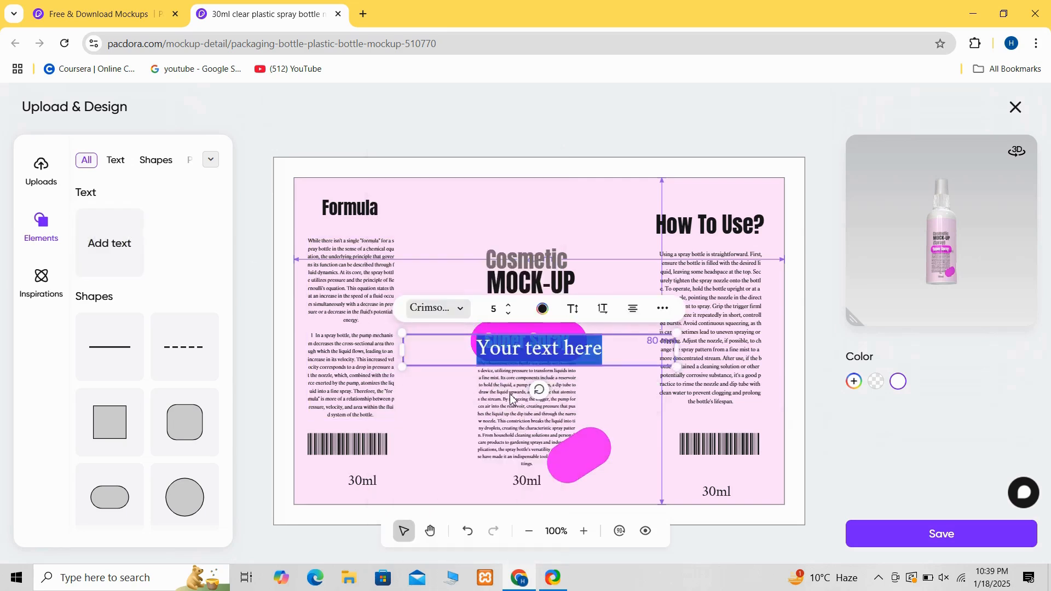
pyautogui.click(611, 354)
pyautogui.press('BackSpace')
pyautogui.press('BackSpace')
pyautogui.press('BackSpace')
pyautogui.press('BackSpace')
pyautogui.press('BackSpace')
pyautogui.press('BackSpace')
pyautogui.press('BackSpace')
pyautogui.press('BackSpace')
pyautogui.press('BackSpace')
pyautogui.press('BackSpace')
pyautogui.press('BackSpace')
pyautogui.press('BackSpace')
pyautogui.press('BackSpace')
pyautogui.press('BackSpace')
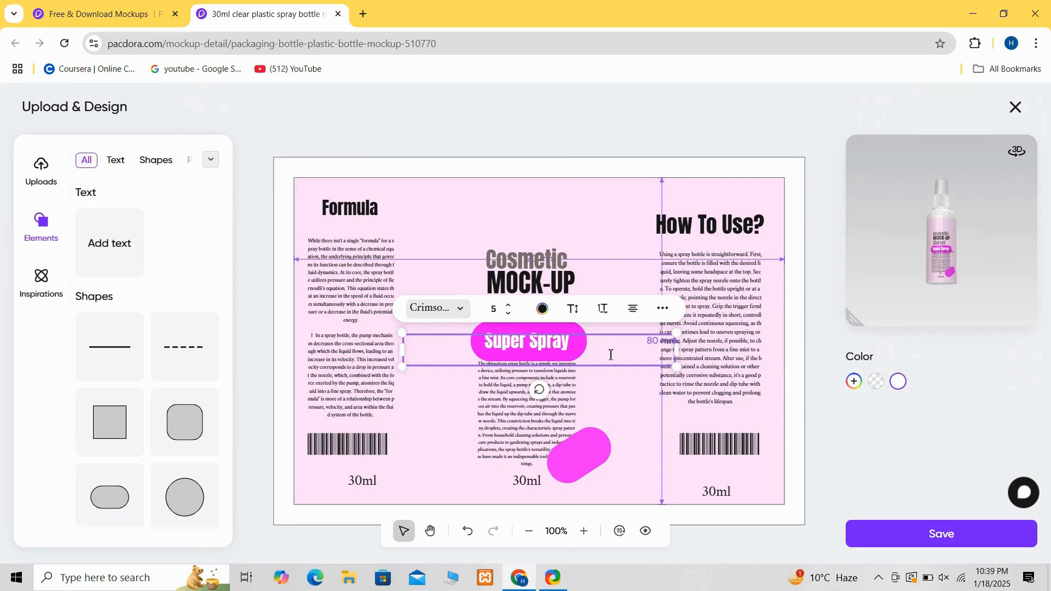
pyautogui.write('50%P')
pyautogui.press('BackSpace')
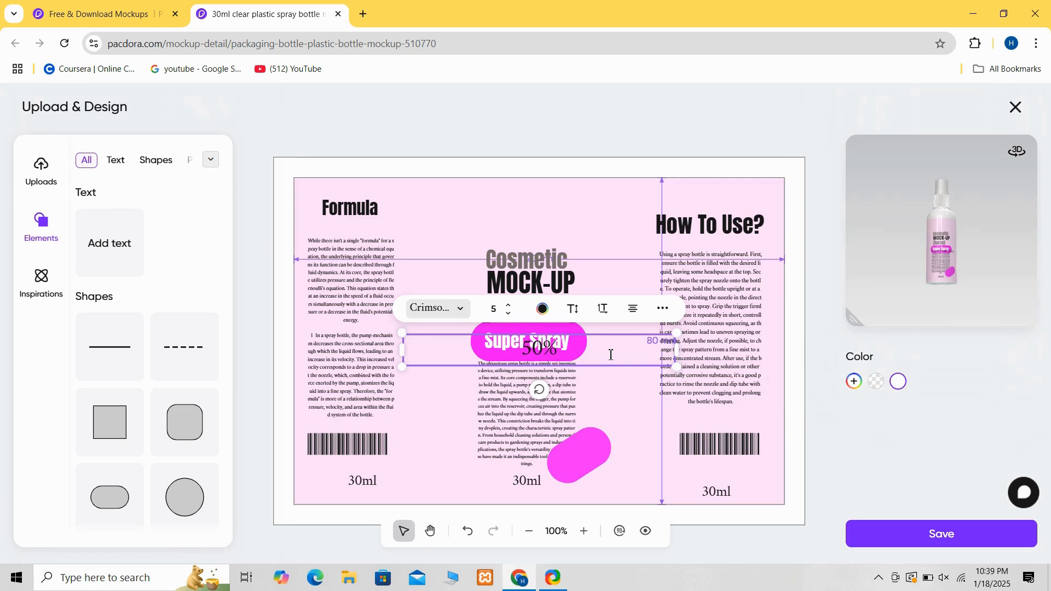
pyautogui.write('OFF')
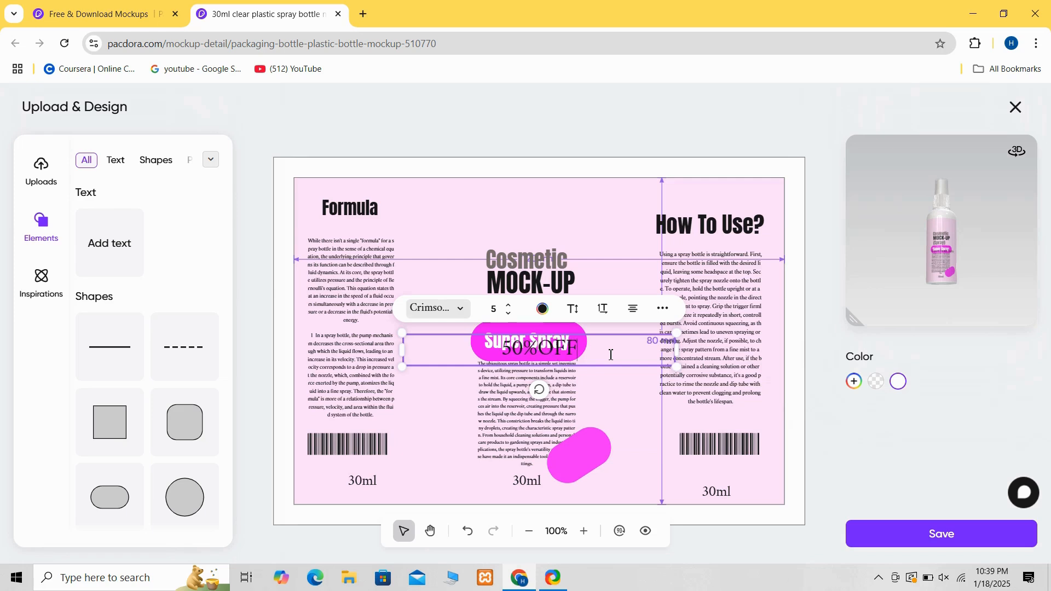
# Set the color of the "50%OFF" text to white.
pyautogui.click(550, 313)
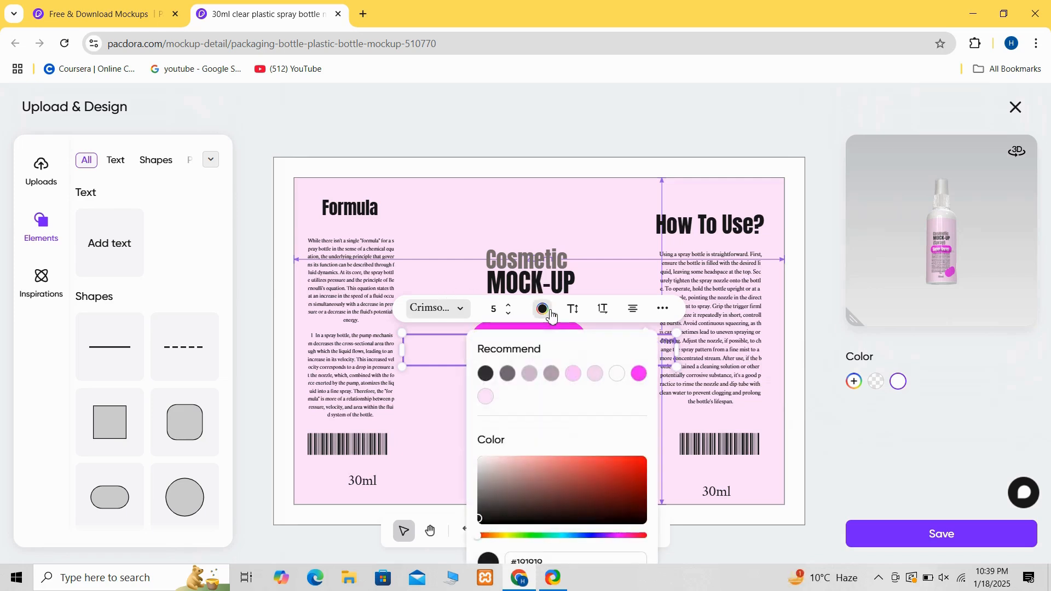
pyautogui.click(617, 373)
pyautogui.click(601, 260)
# Shrink the "50%OFF" text to size 3, rotate it to match the tilted pill shape, and center it on the pill.
pyautogui.click(556, 349)
pyautogui.moveTo(557, 352); pyautogui.dragTo(567, 403)
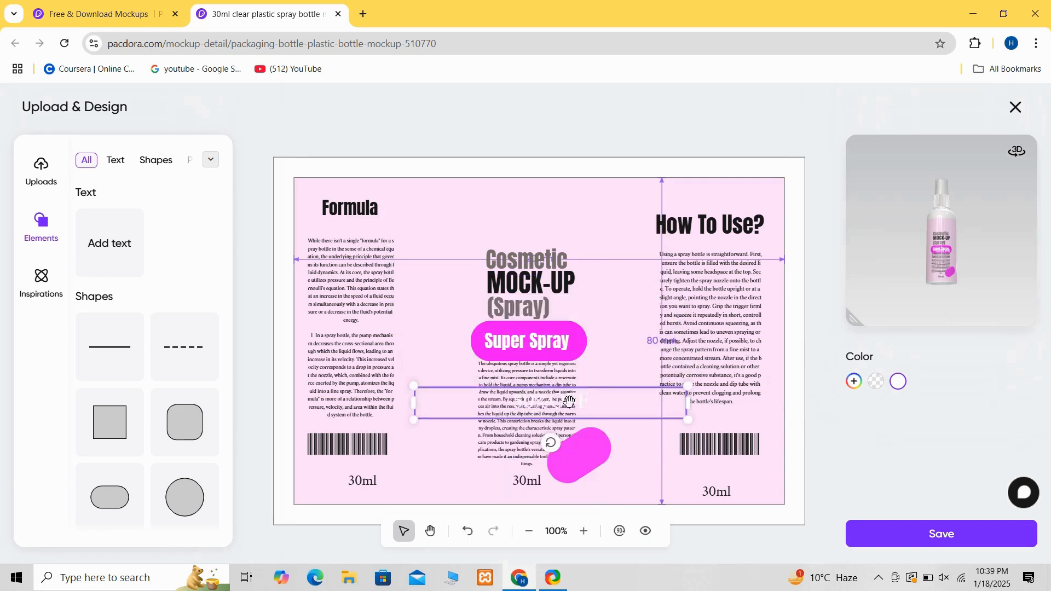
pyautogui.moveTo(690, 409); pyautogui.dragTo(584, 457)
pyautogui.moveTo(575, 498); pyautogui.dragTo(577, 451)
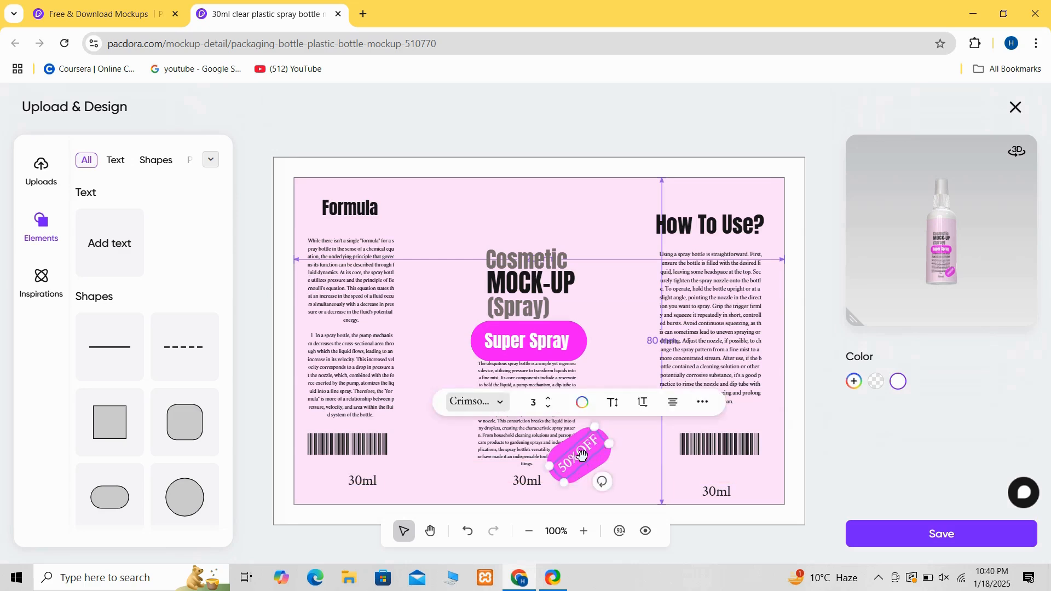
pyautogui.moveTo(602, 484); pyautogui.dragTo(598, 485)
pyautogui.click(634, 449)
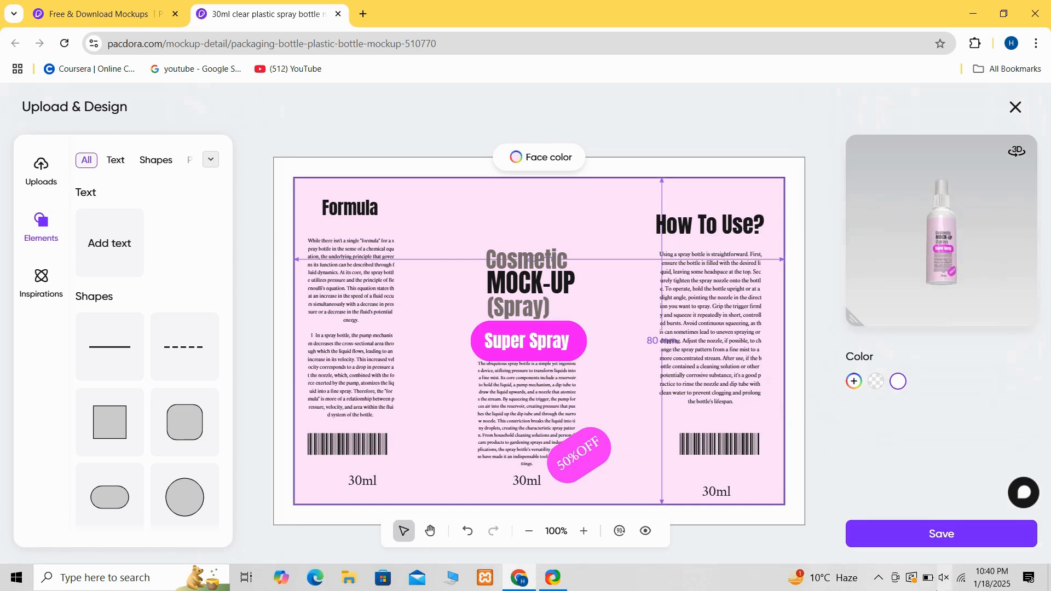
# Save the label design and open the bottle mockup in the 3D Design editor.
pyautogui.click(939, 536)
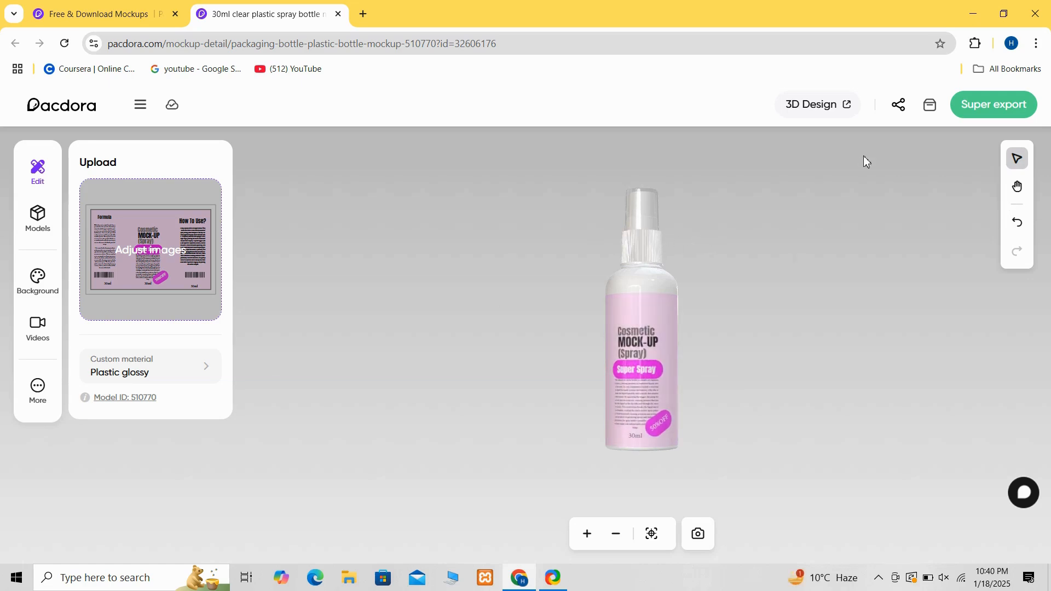
pyautogui.click(850, 100)
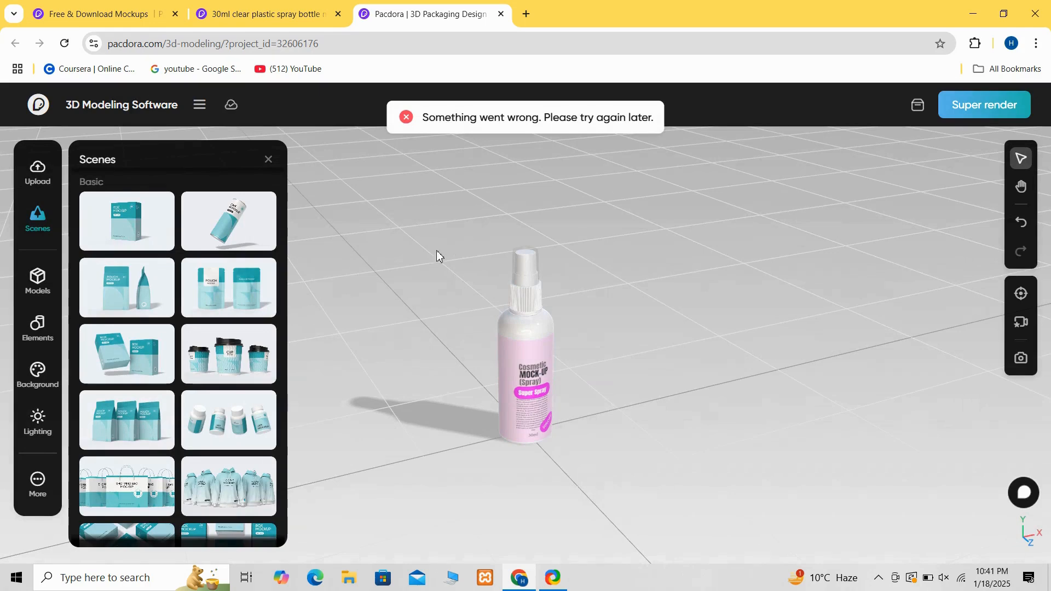
# Switch the bottle to the basic scene with two pouches side by side and to the basic scene with a row of hoodies.
pyautogui.moveTo(514, 292); pyautogui.dragTo(500, 264)
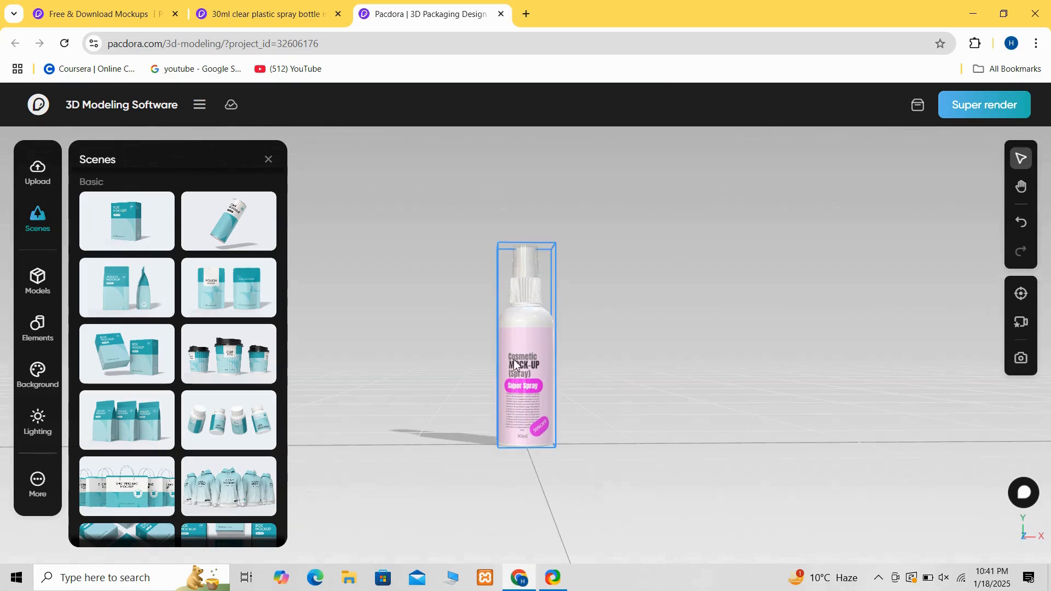
pyautogui.scroll(5, 515, 364)
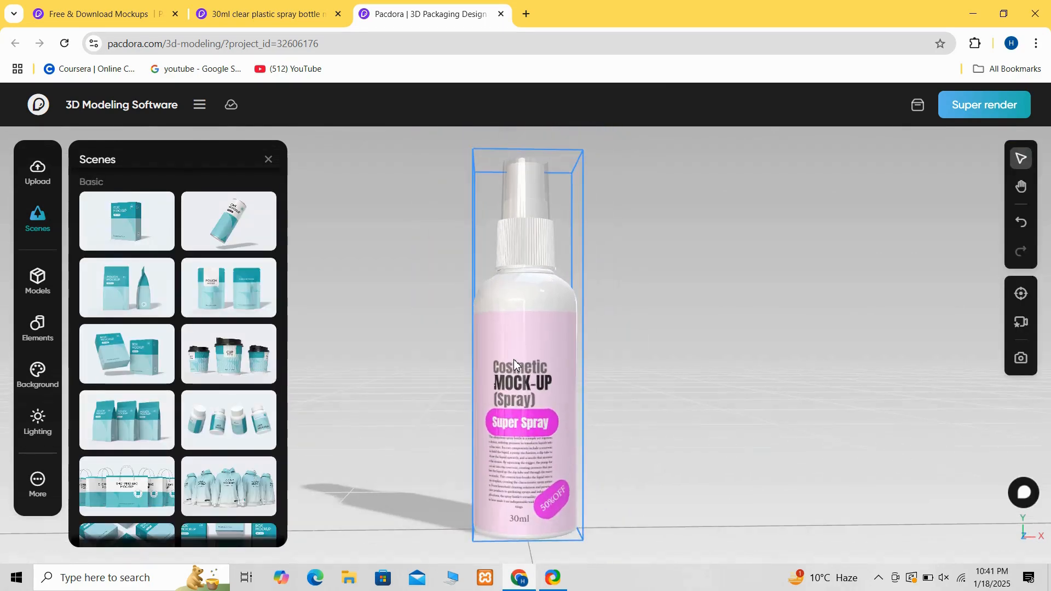
pyautogui.click(225, 307)
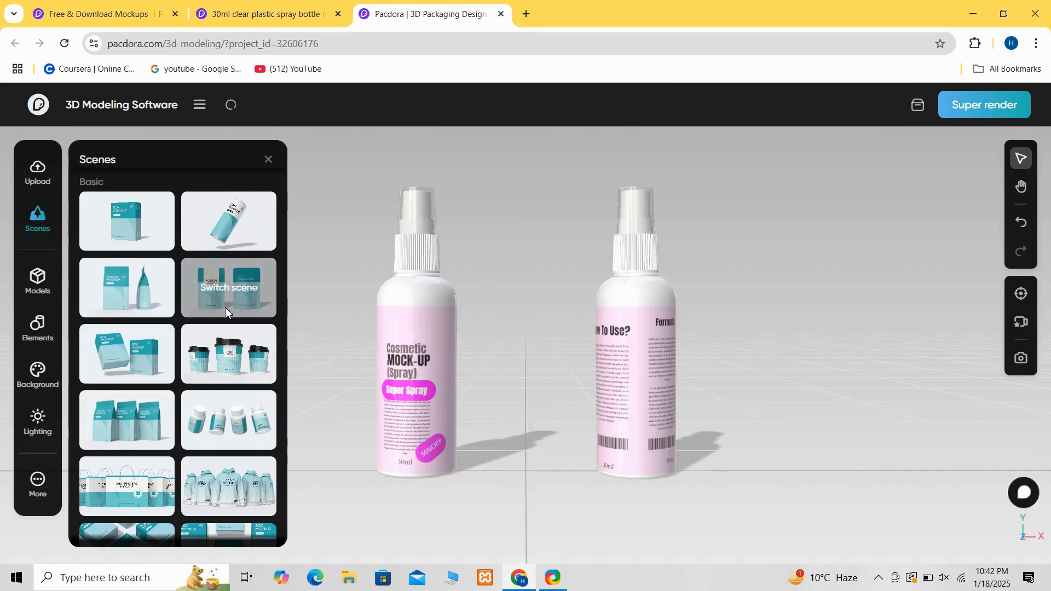
pyautogui.click(227, 496)
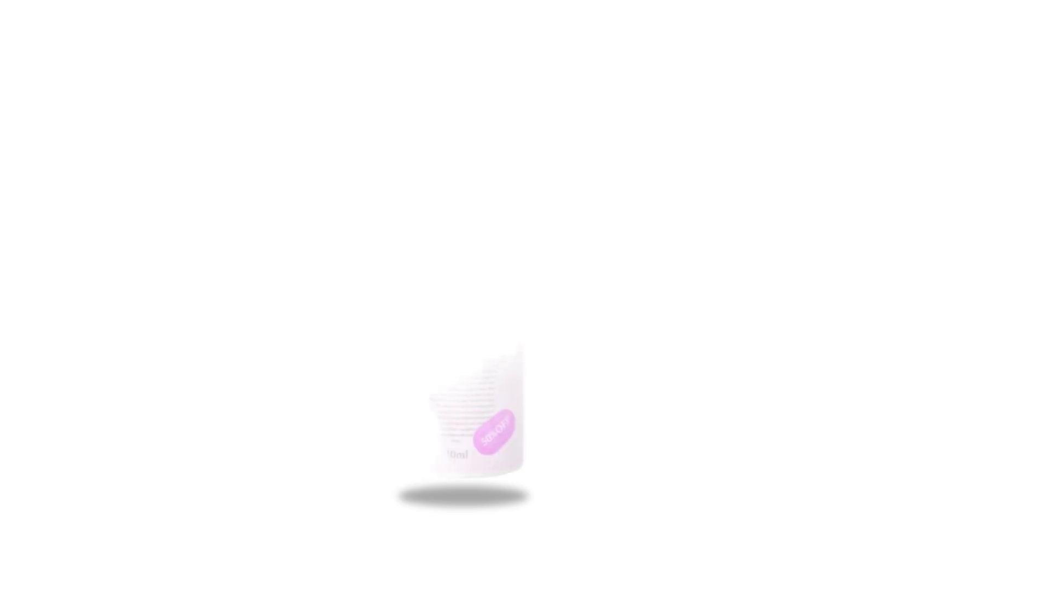